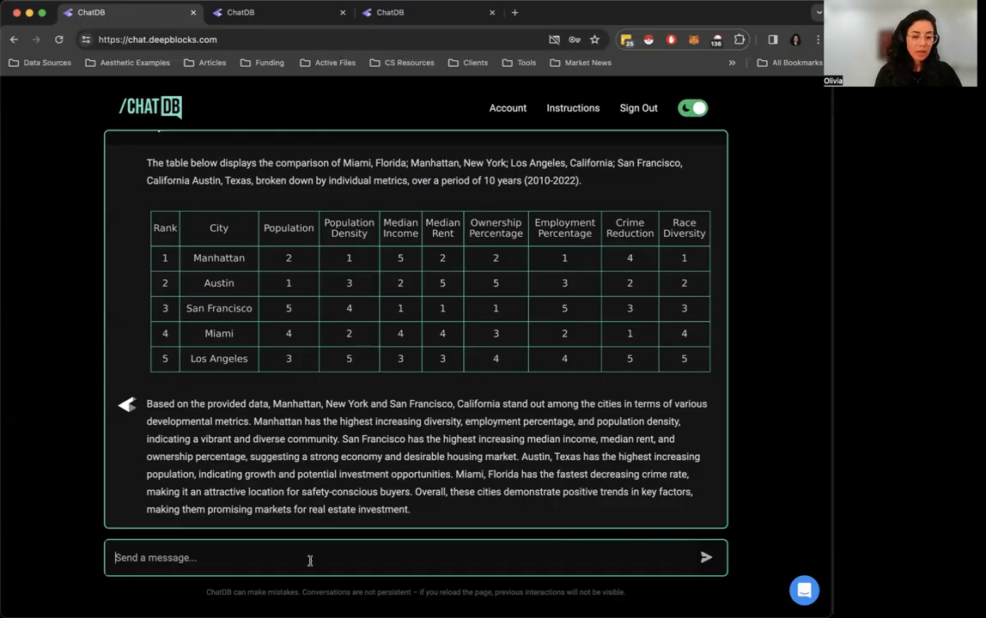
Start a city-level /graph prompt and add Manhattan, New York as its first city
type("/")
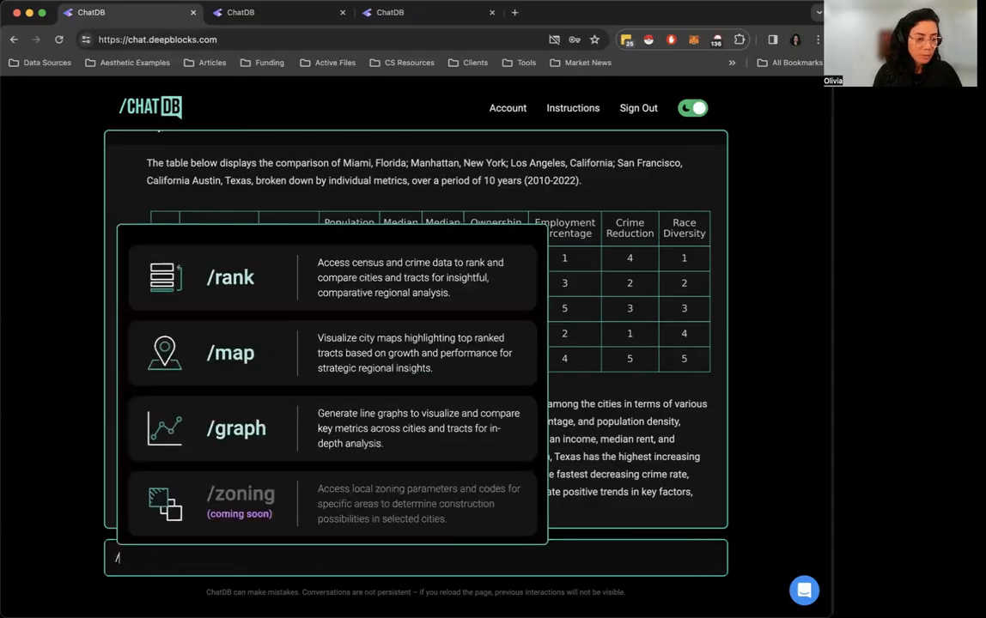
left_click(271, 439)
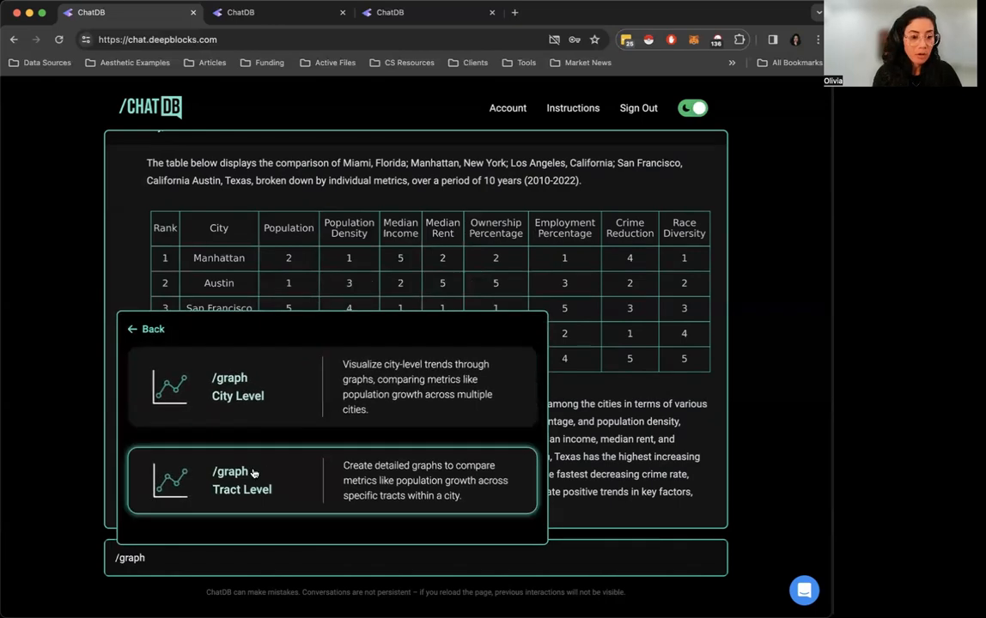
left_click(263, 397)
left_click(299, 423)
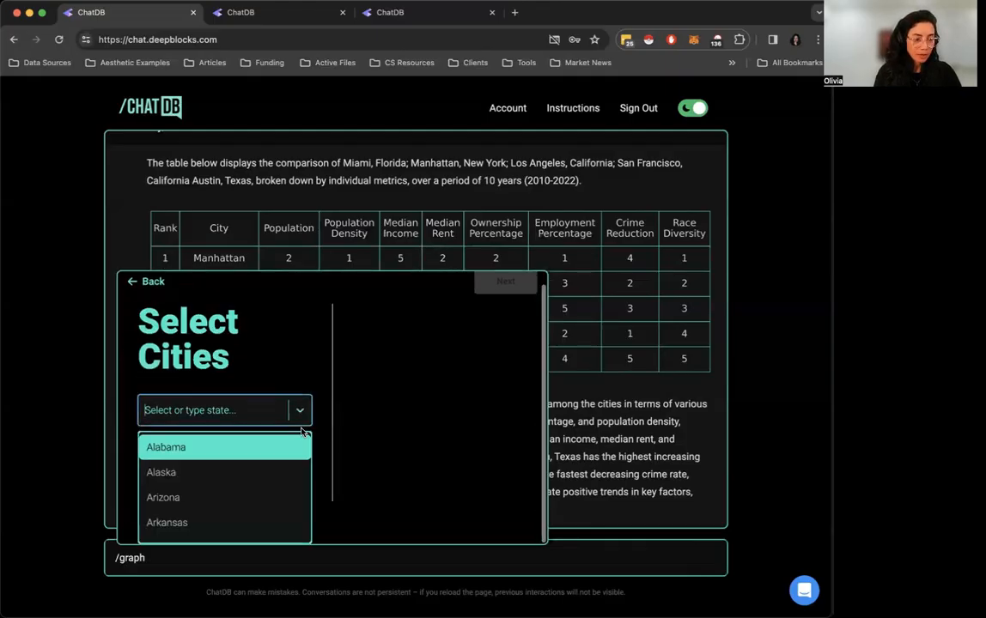
type("new")
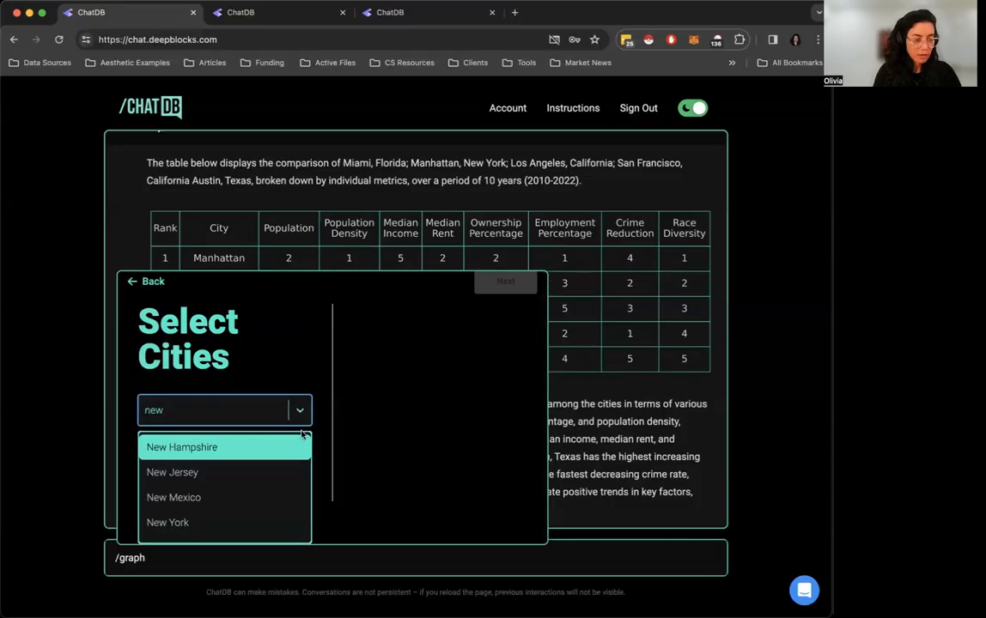
left_click(266, 522)
left_click(254, 462)
type("man")
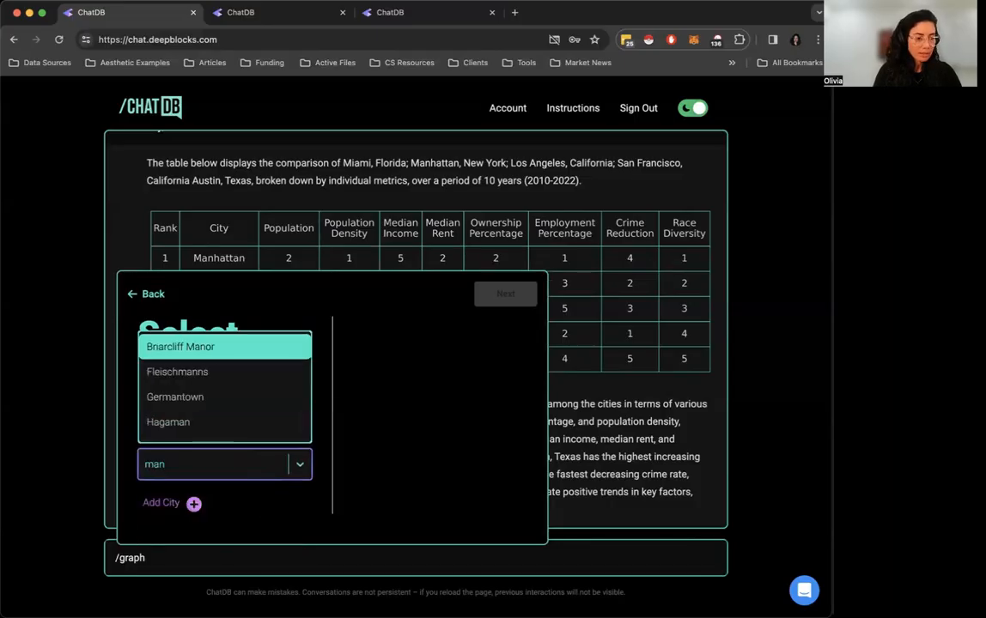
type("ha")
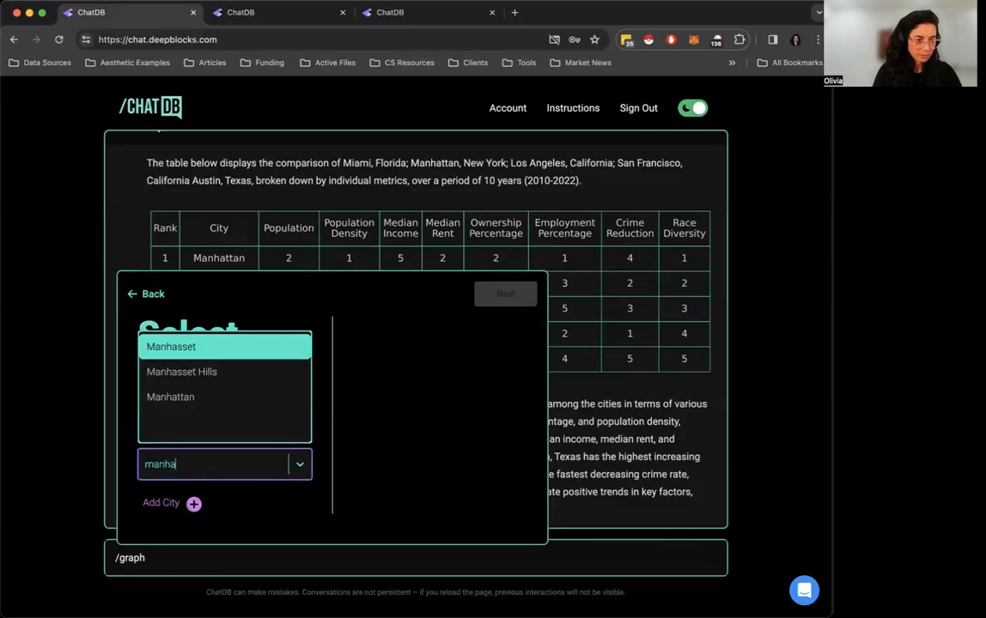
left_click(222, 407)
left_click(194, 504)
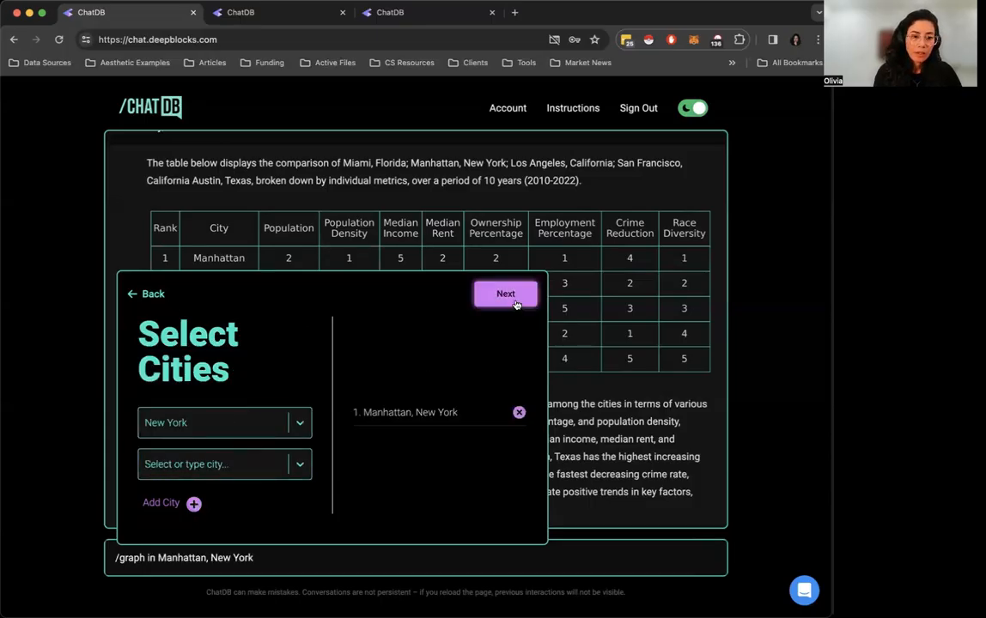
Add Brooklyn, New York to the graph prompt's list of cities
scroll(578, 257, "up", 1)
scroll(576, 259, "down", 1)
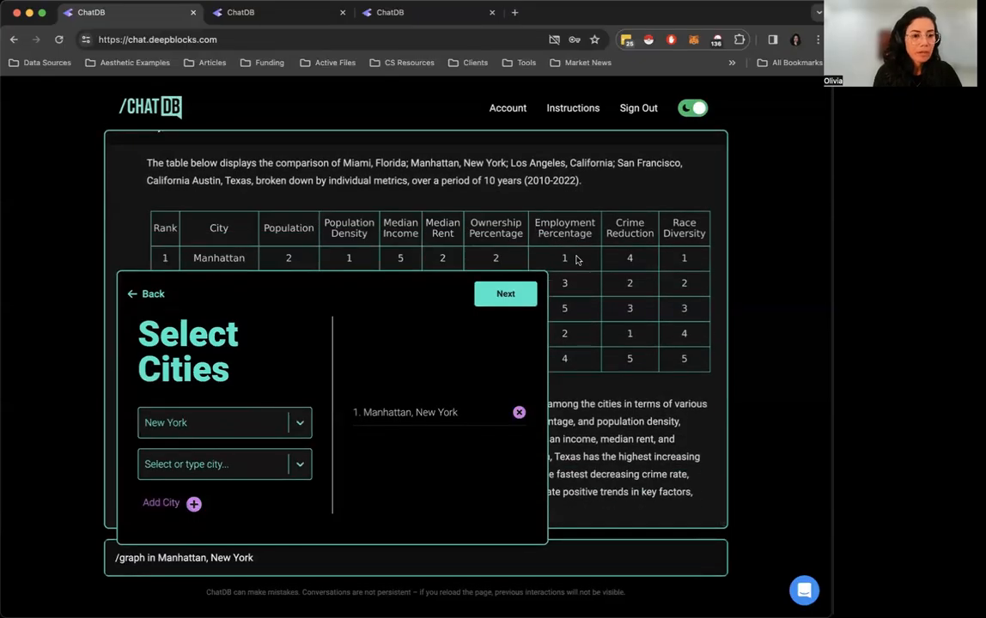
left_click(297, 424)
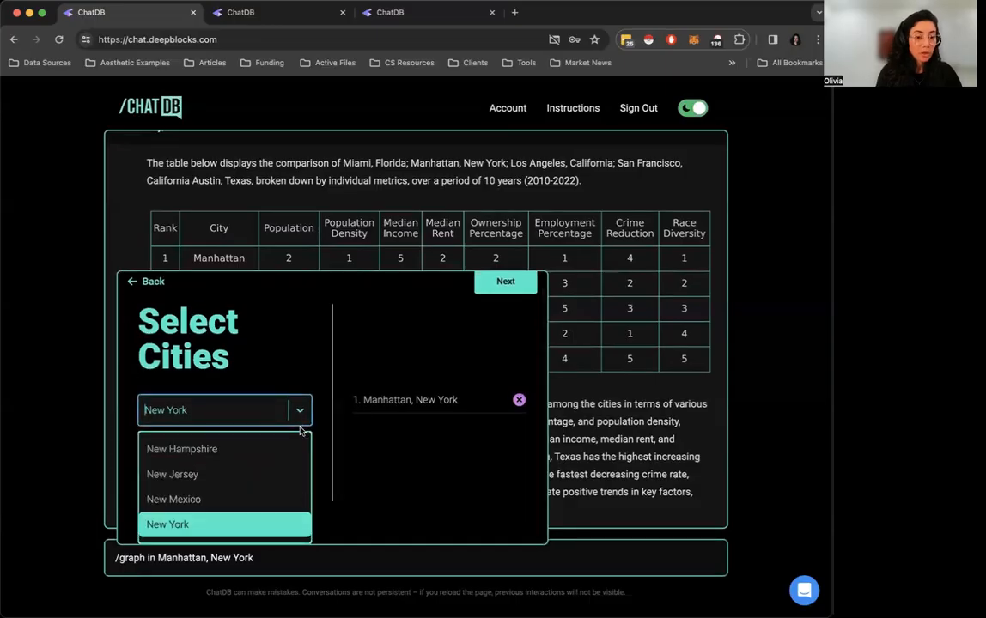
key("Return")
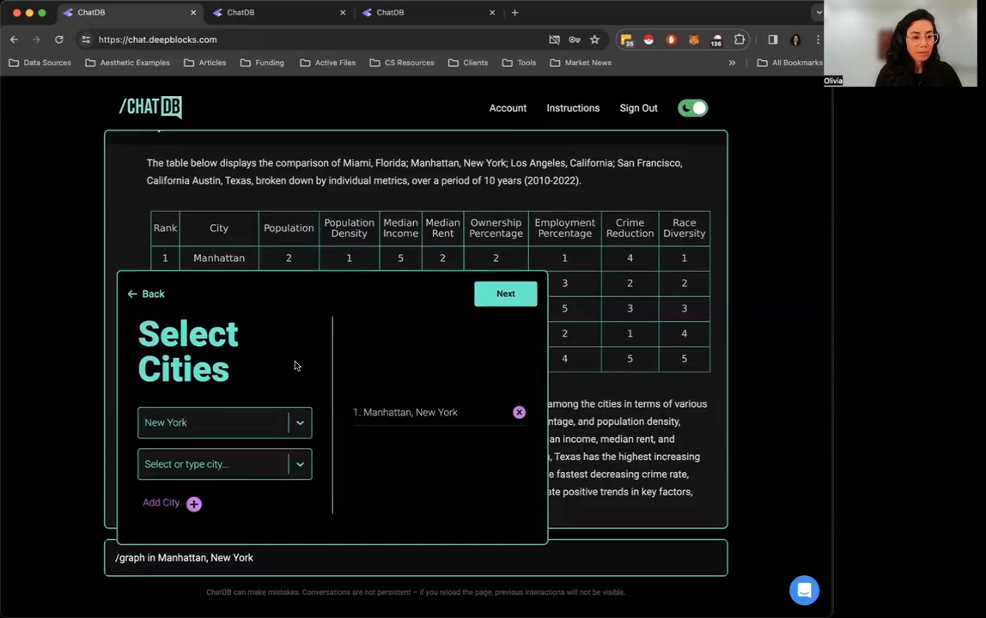
left_click(297, 475)
type("broo")
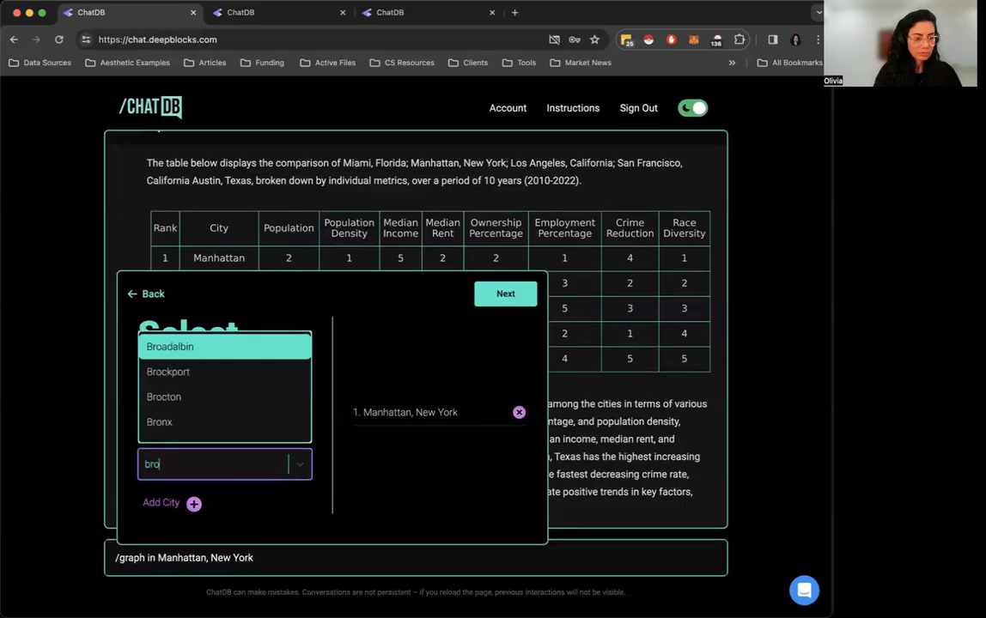
key("Down")
key("Return")
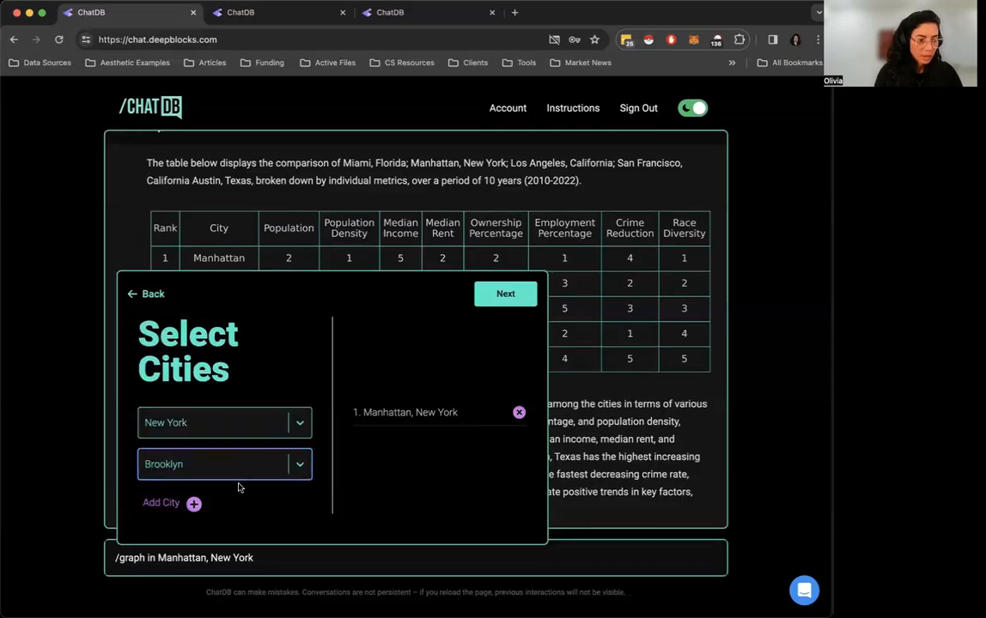
left_click(193, 504)
Add Queens, New York as the third city of the graph prompt
left_click(294, 468)
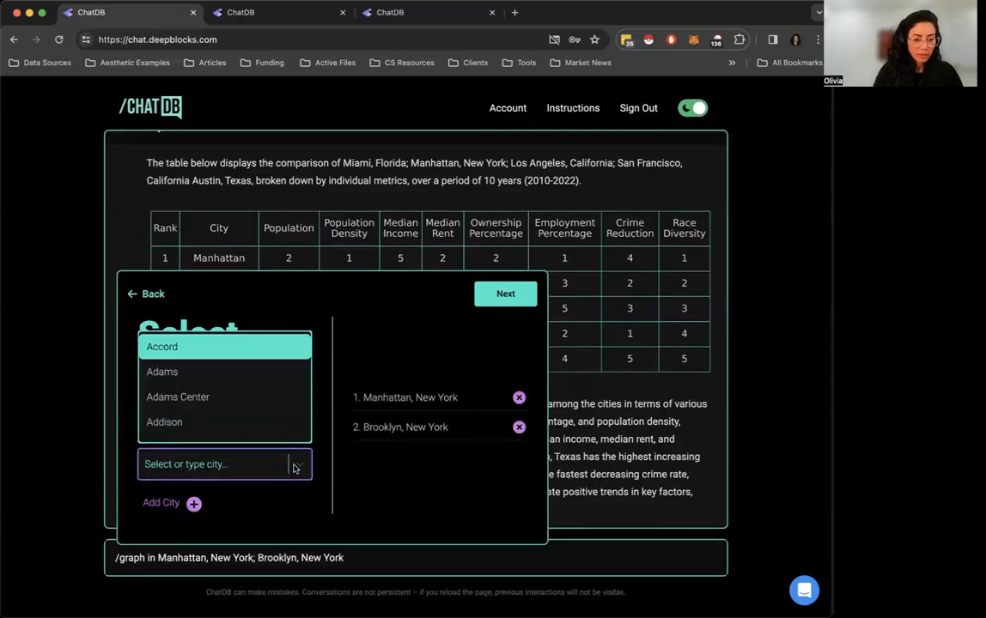
type("que")
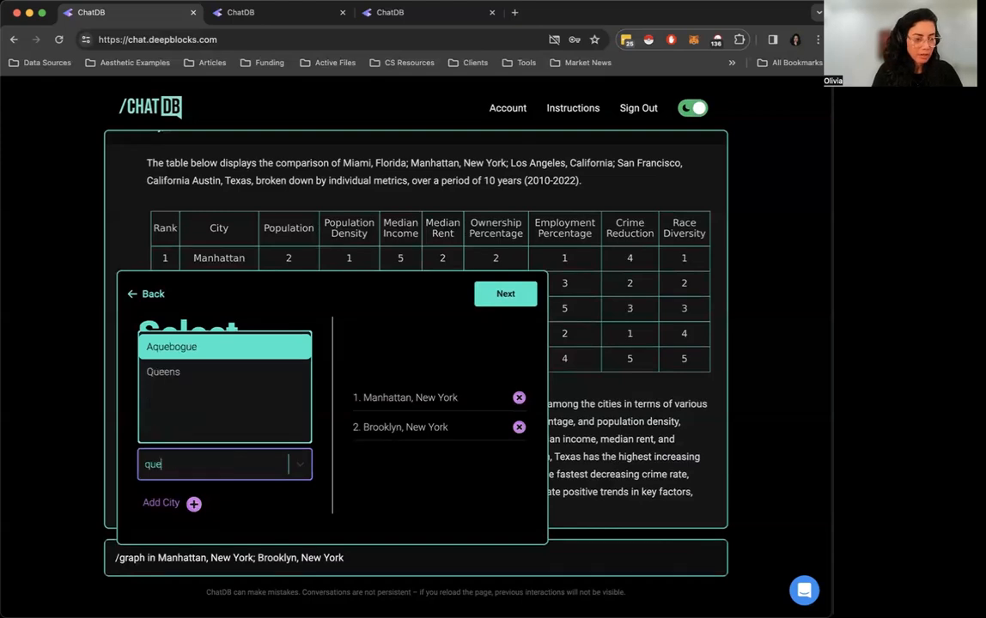
left_click(228, 373)
left_click(194, 504)
Choose Race Trends as the metric for the selected cities and generate the prompt
left_click(505, 301)
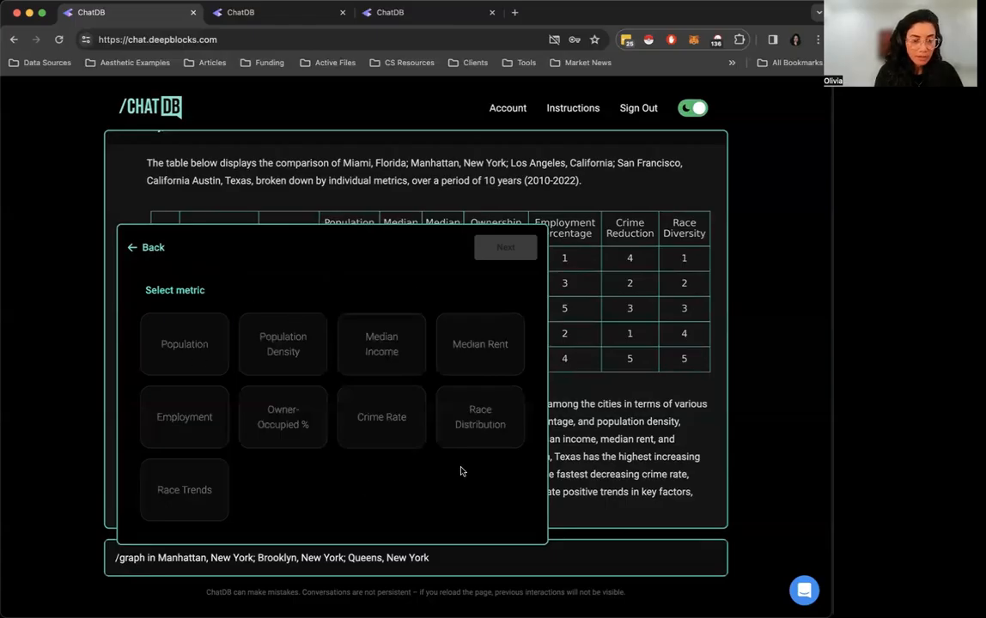
left_click(196, 504)
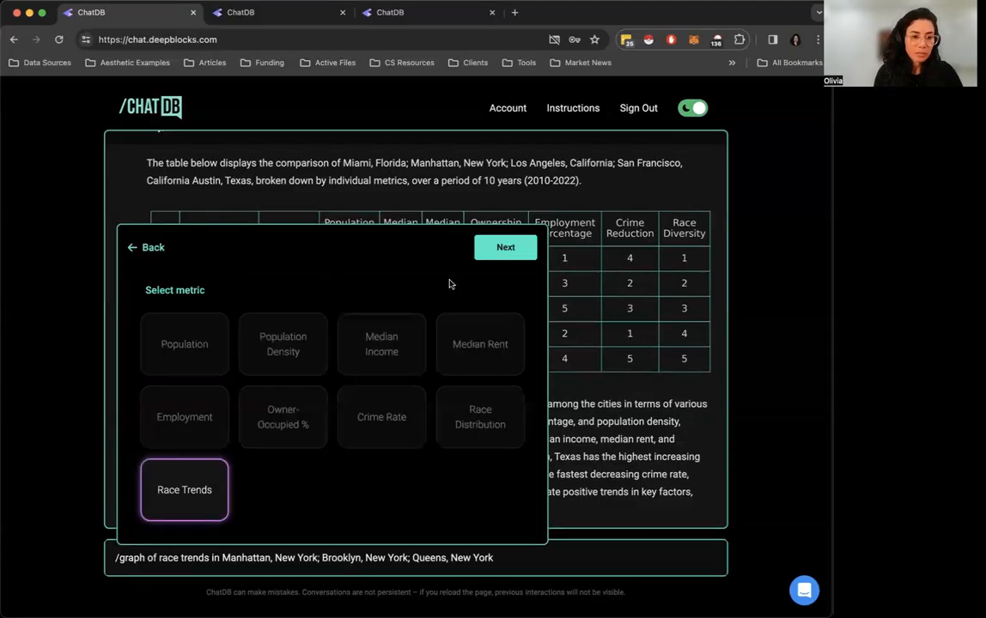
left_click(505, 249)
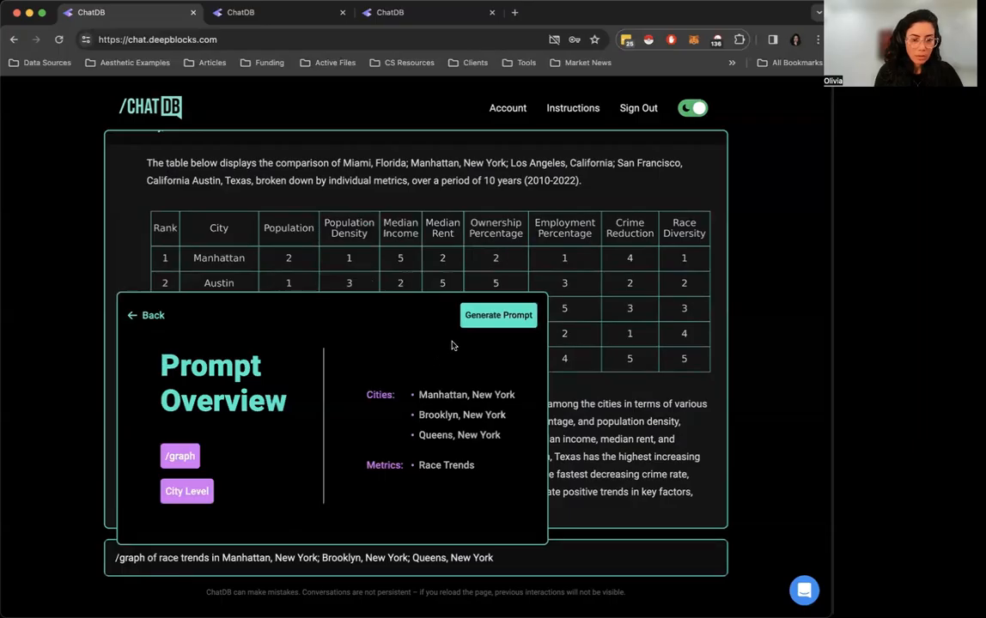
left_click(498, 316)
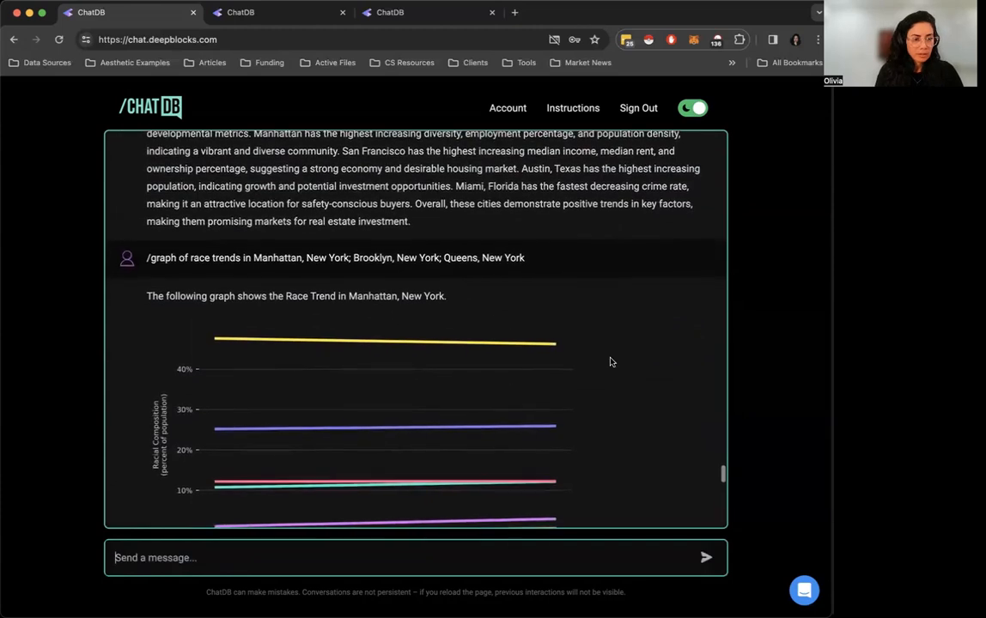
Skim the race trend graphs and the written summary, and examine the Manhattan graph
scroll(610, 362, "down", 10)
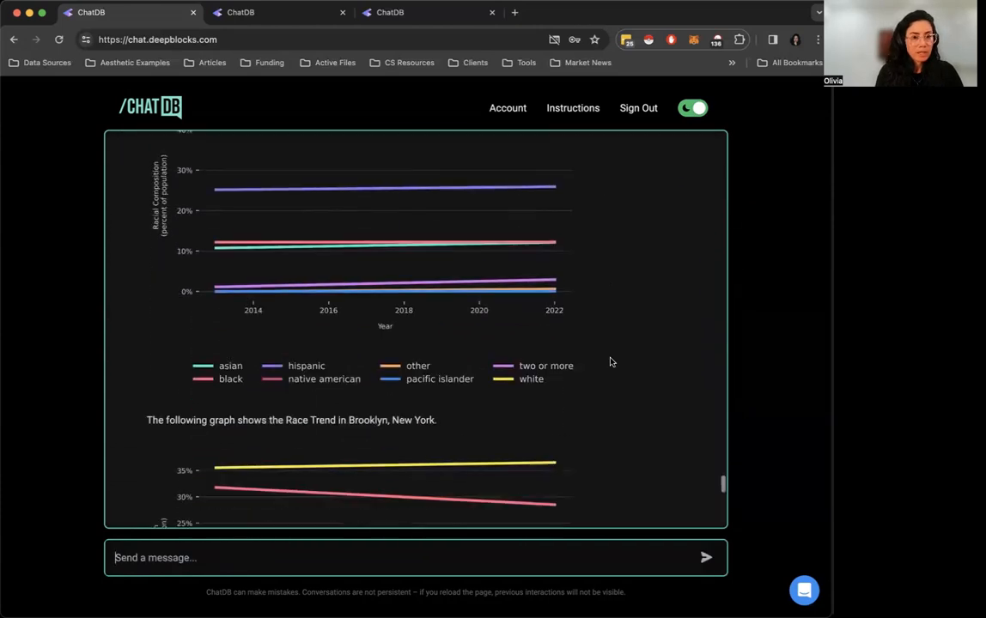
scroll(611, 361, "up", 2)
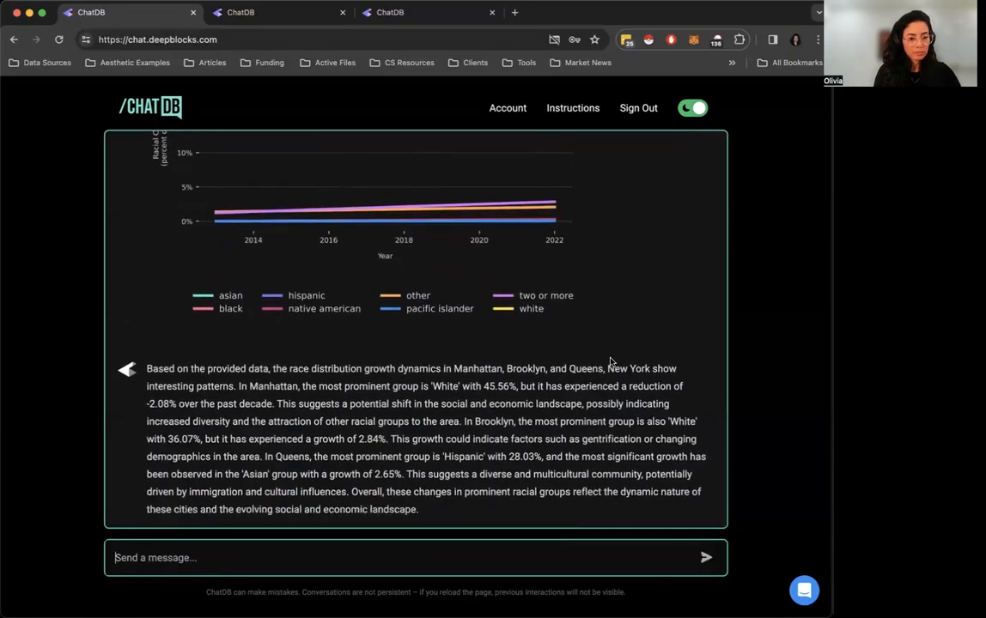
scroll(611, 361, "up", 15)
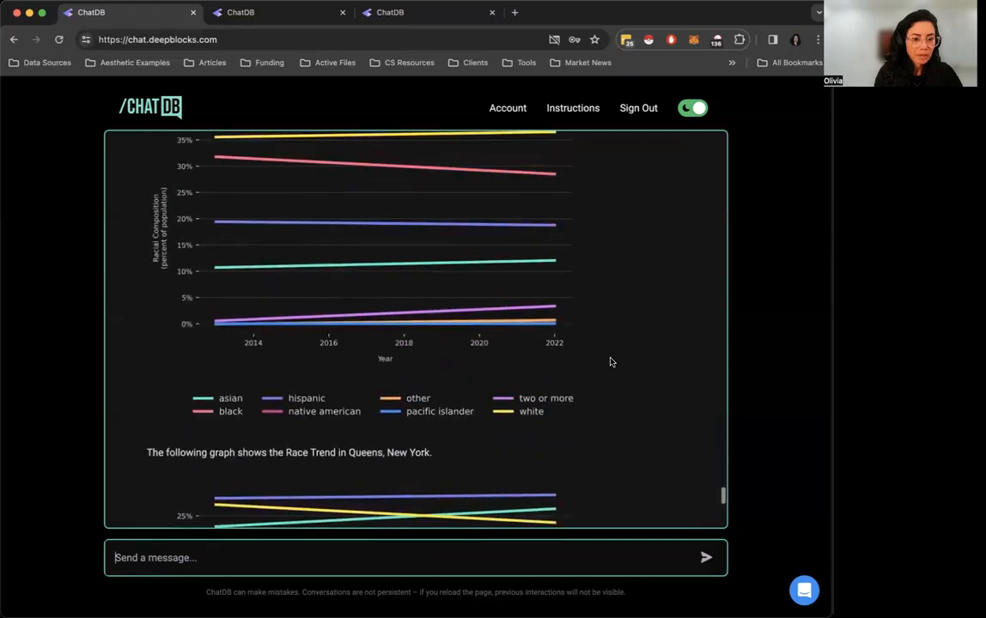
scroll(610, 361, "up", 2)
scroll(610, 362, "down", 1)
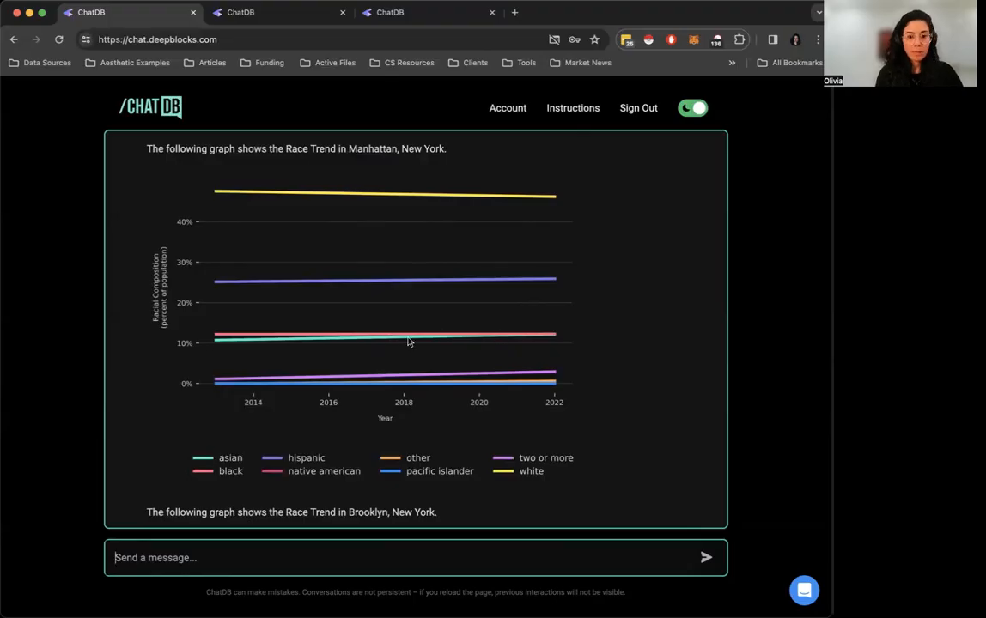
Examine the Brooklyn and Queens race trend graphs and compare them with the Manhattan graph
scroll(623, 341, "down", 3)
scroll(625, 342, "down", 3)
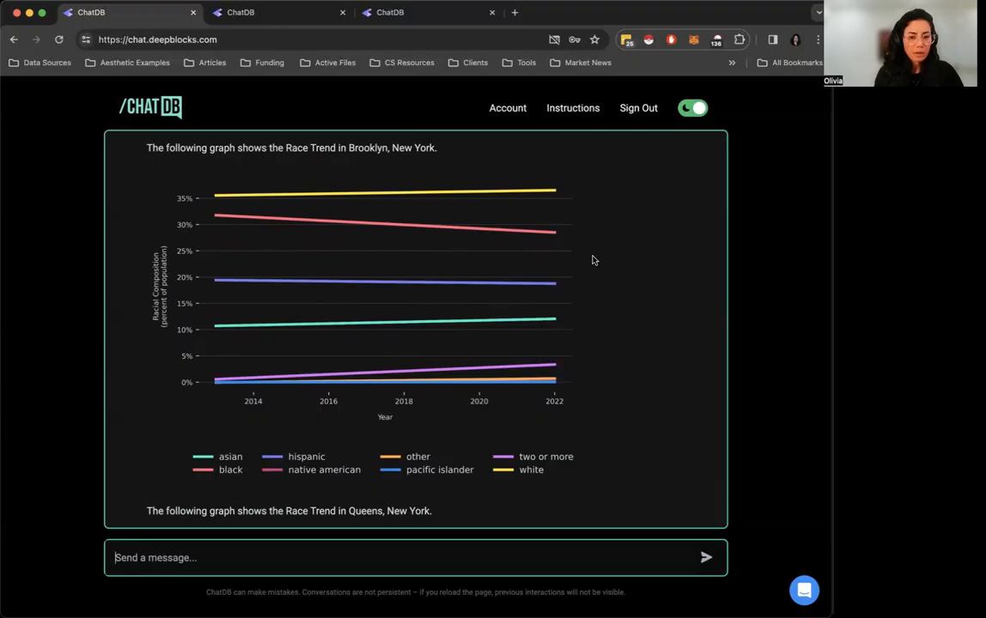
scroll(430, 206, "up", 1)
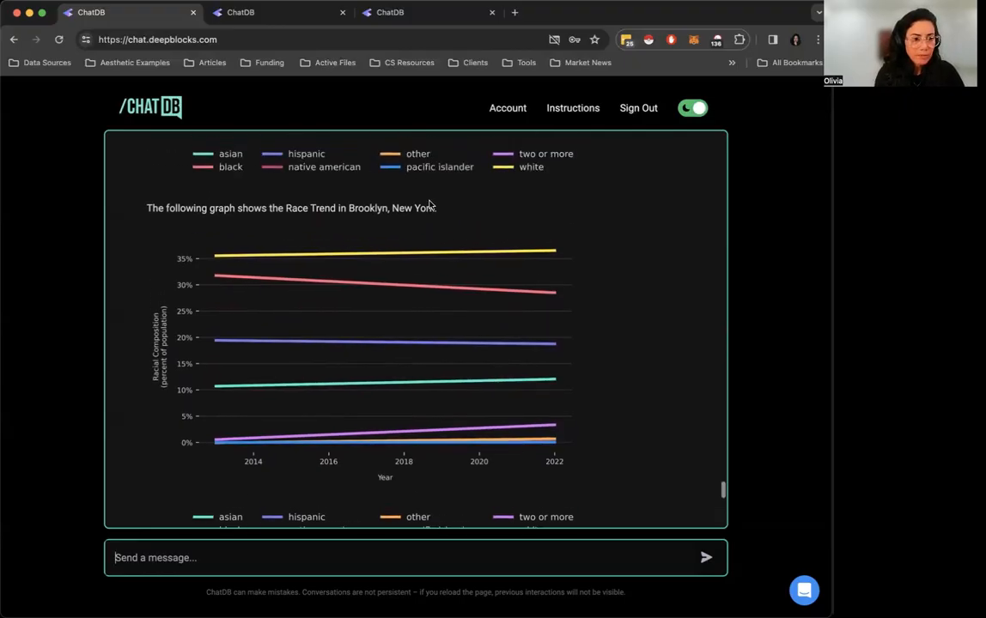
scroll(429, 205, "down", 1)
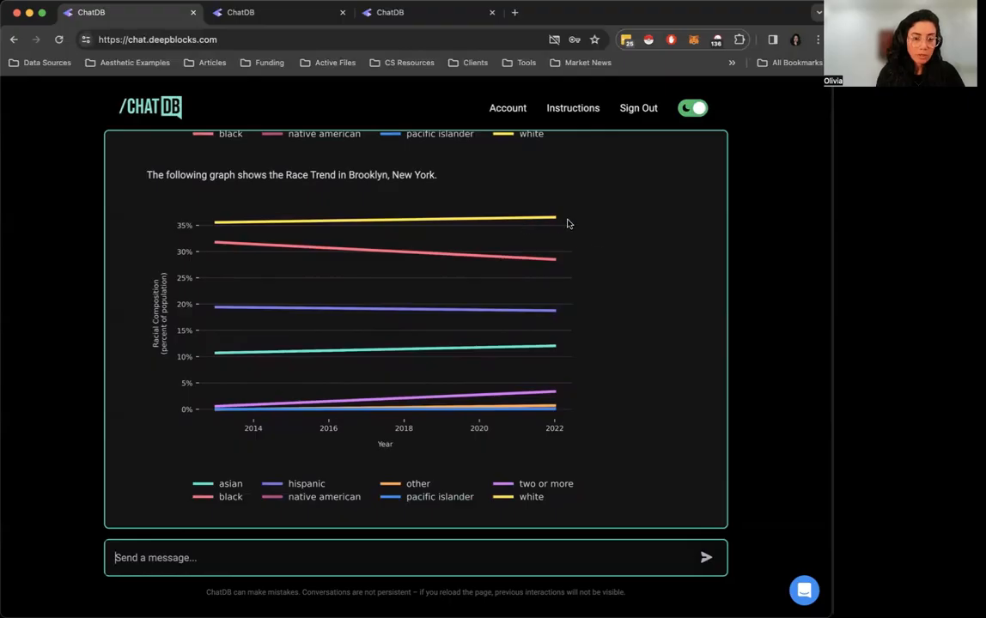
scroll(575, 236, "down", 1)
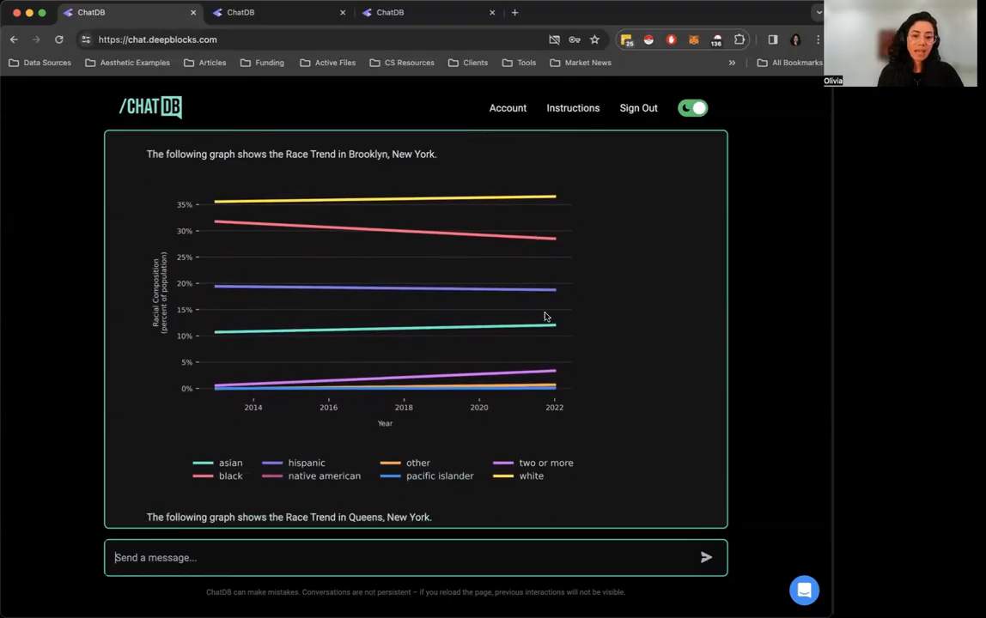
scroll(600, 366, "up", 1)
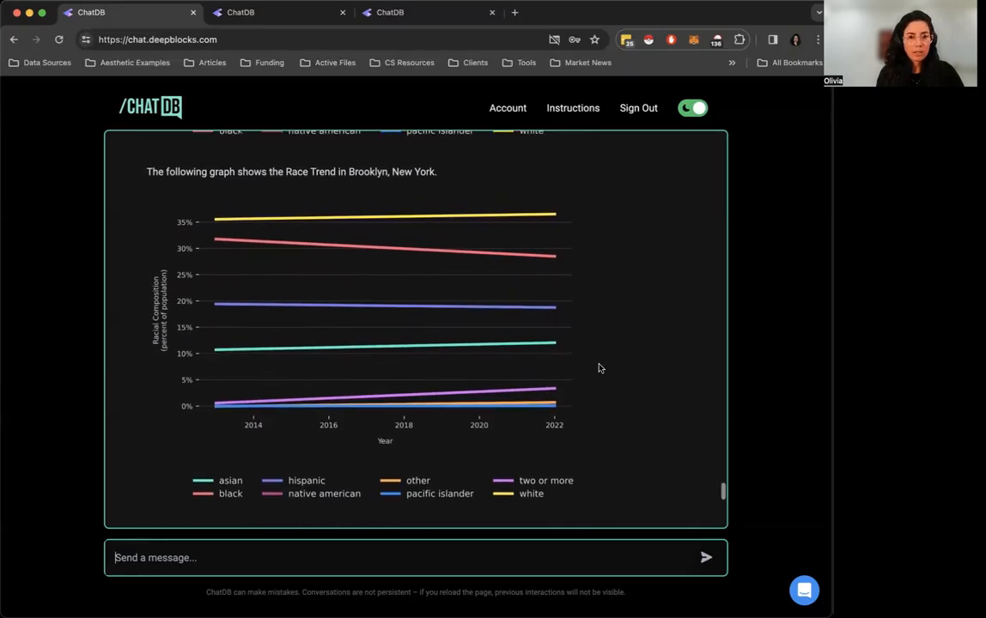
scroll(600, 368, "down", 4)
scroll(601, 368, "down", 5)
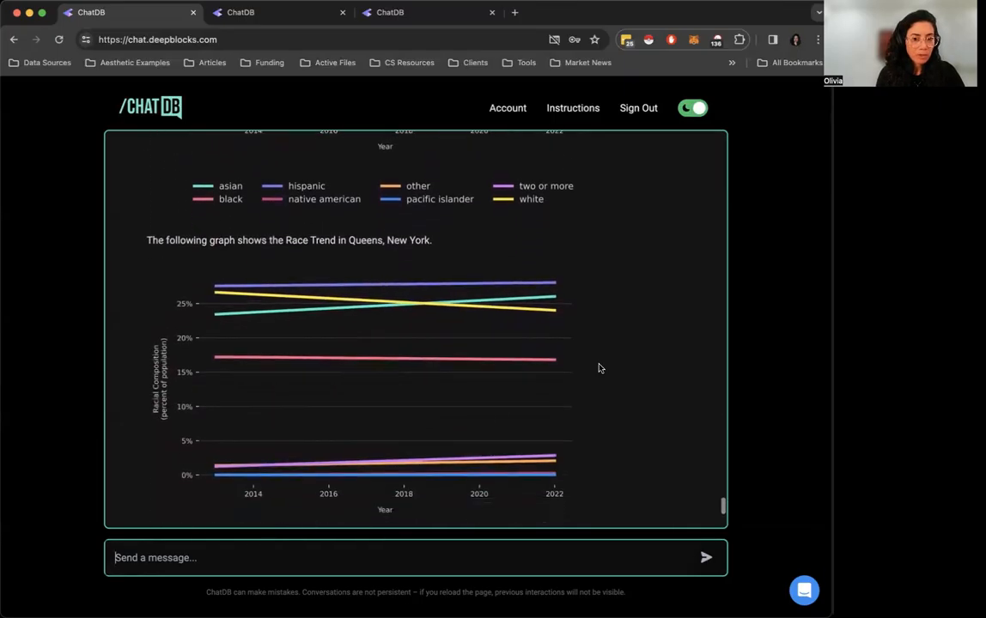
scroll(428, 319, "down", 1)
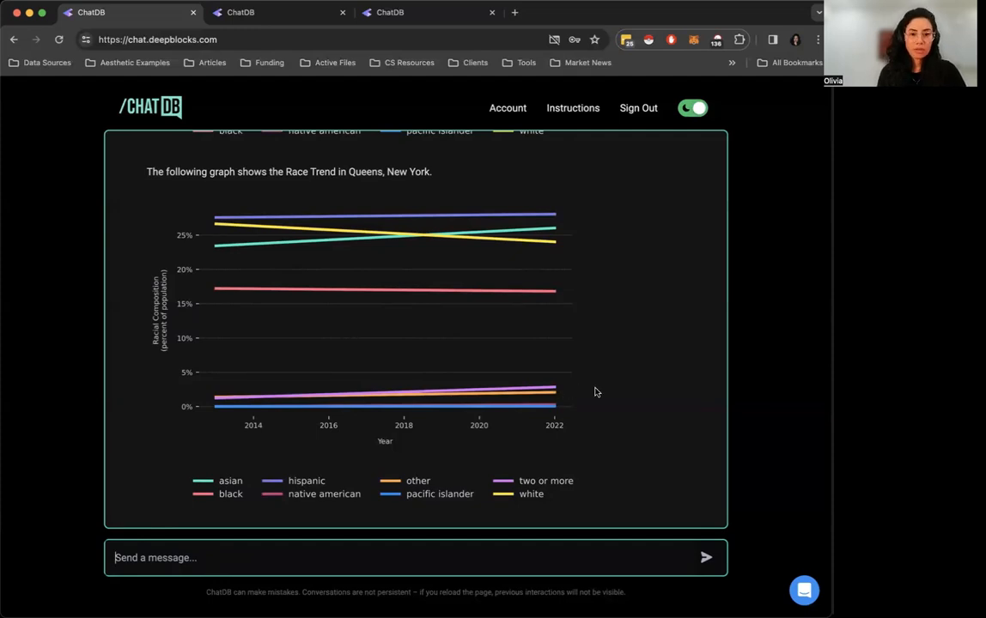
scroll(595, 391, "up", 10)
scroll(595, 391, "up", 10)
scroll(595, 391, "down", 3)
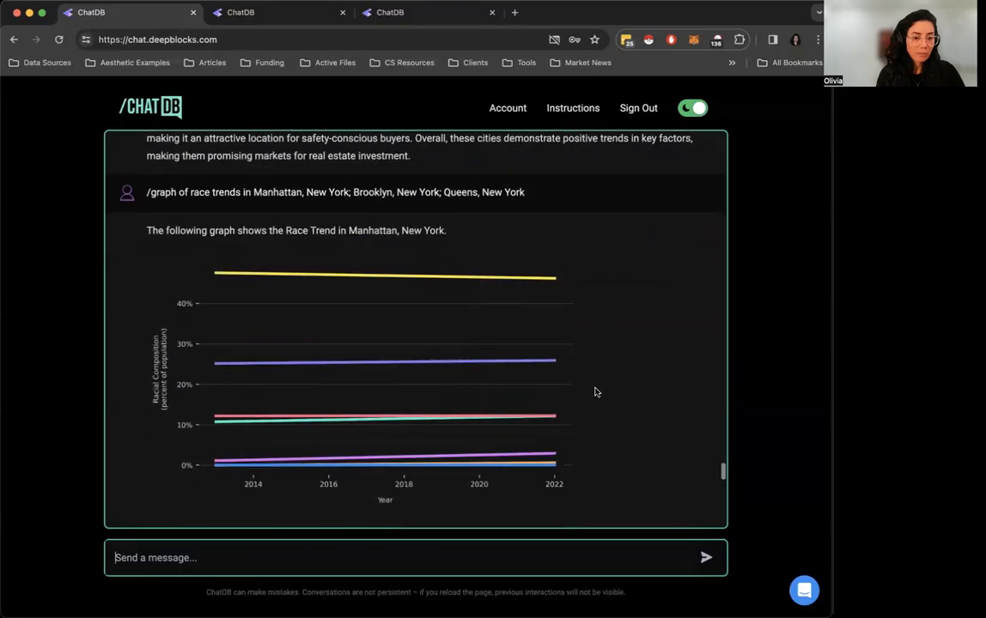
scroll(595, 391, "down", 1)
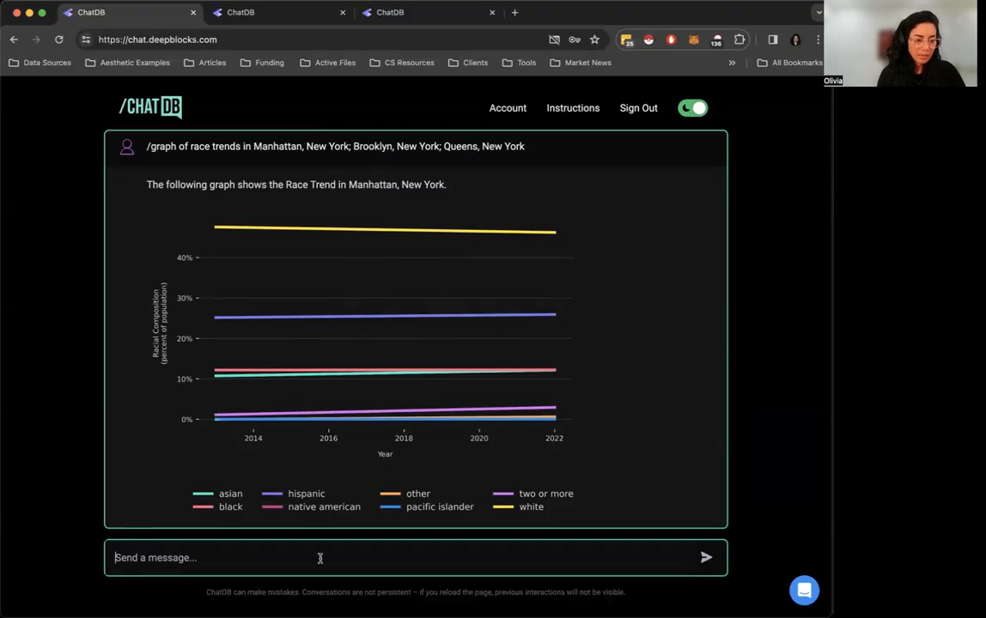
Start a new city-level /graph prompt and add Manhattan, New York as its only city
type("/")
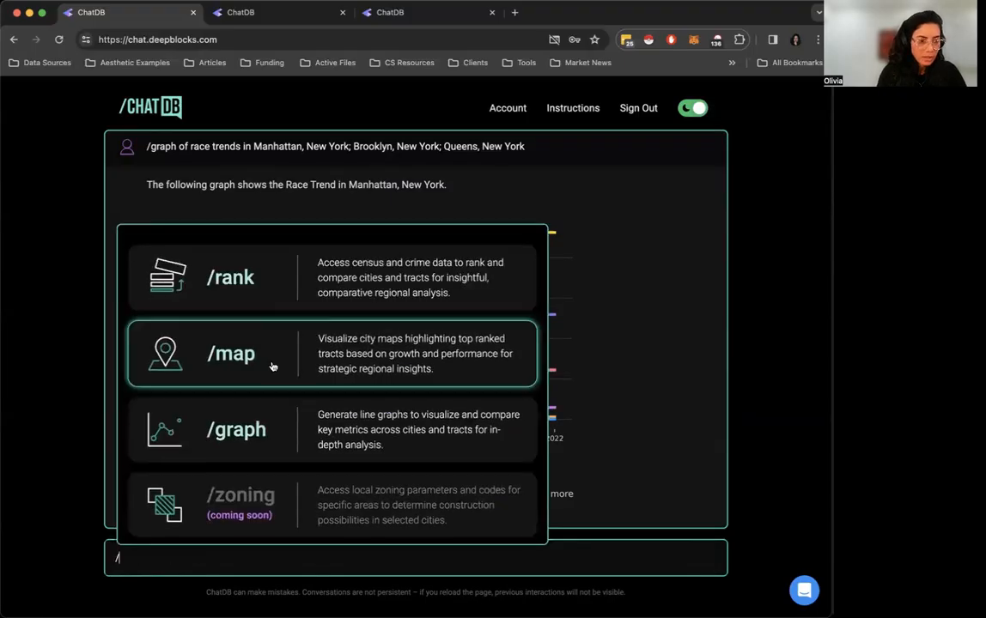
left_click(267, 428)
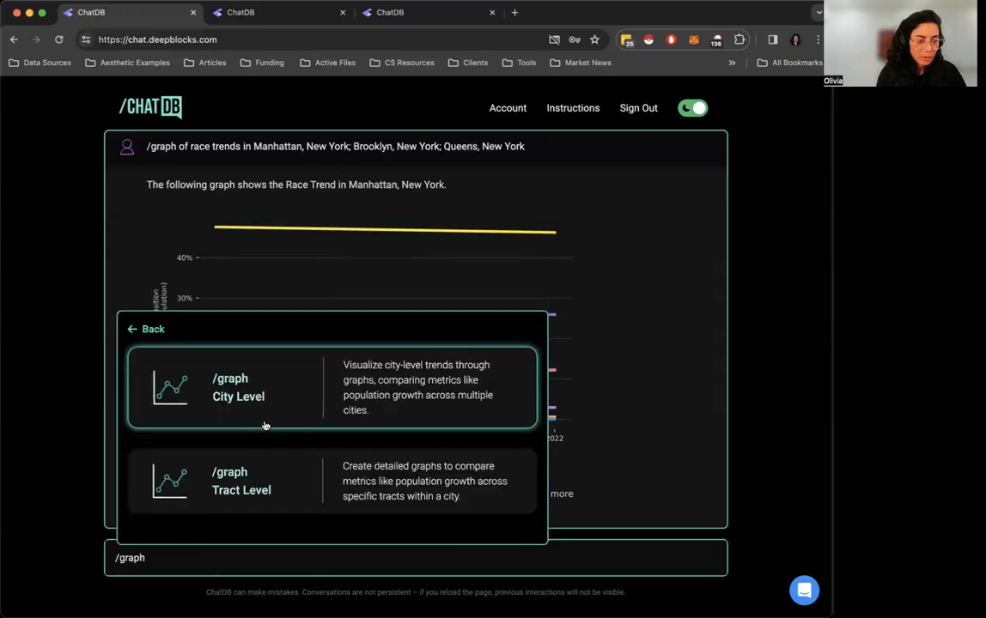
left_click(301, 407)
left_click(264, 415)
type("new")
left_click(211, 522)
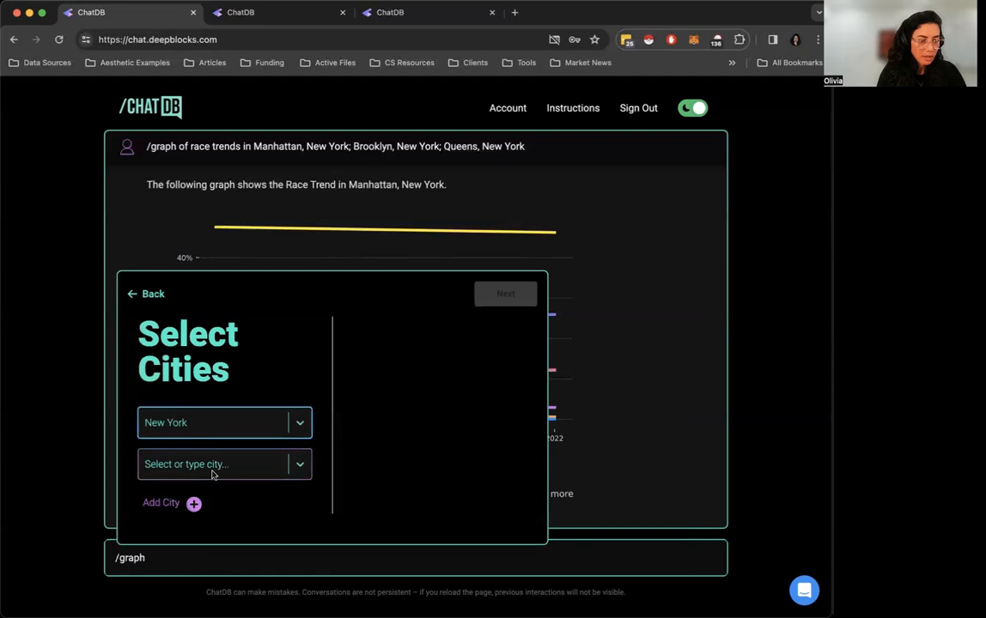
left_click(214, 466)
type("manha")
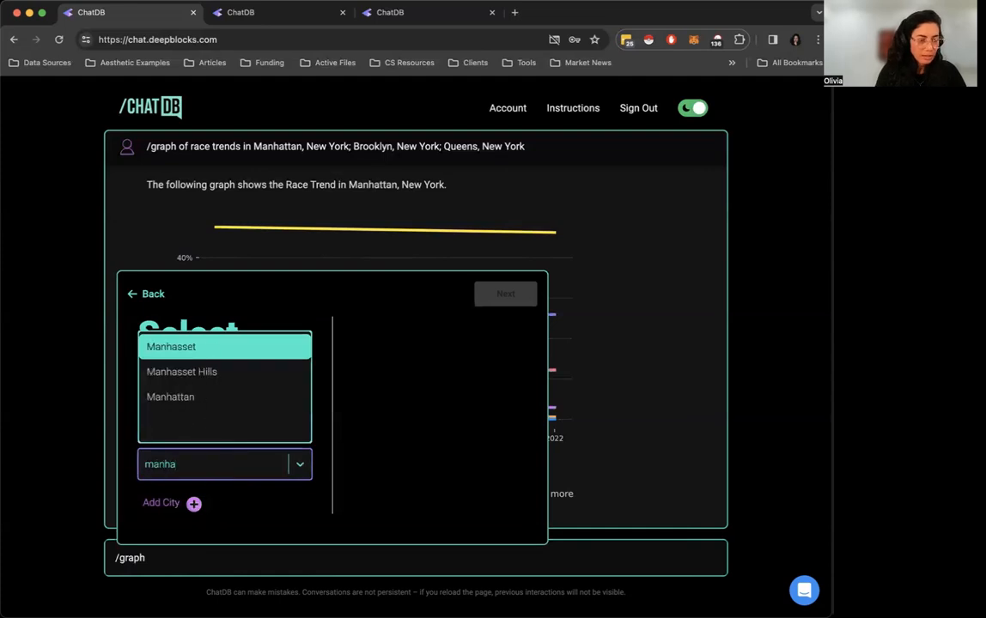
left_click(207, 397)
left_click(193, 504)
Choose Race Distribution as the metric for Manhattan and generate the prompt
left_click(513, 304)
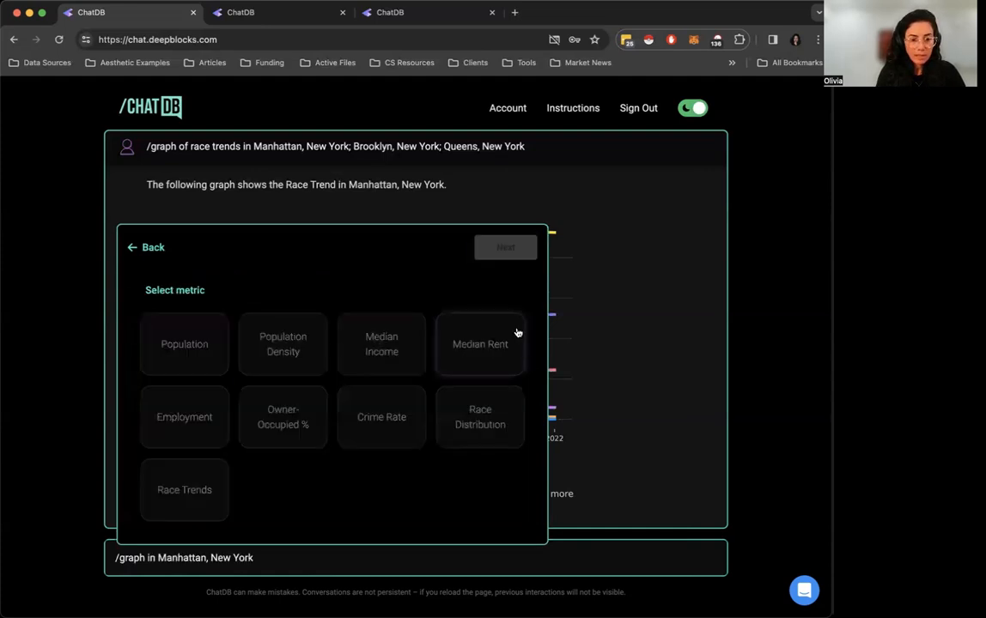
left_click(488, 426)
left_click(508, 249)
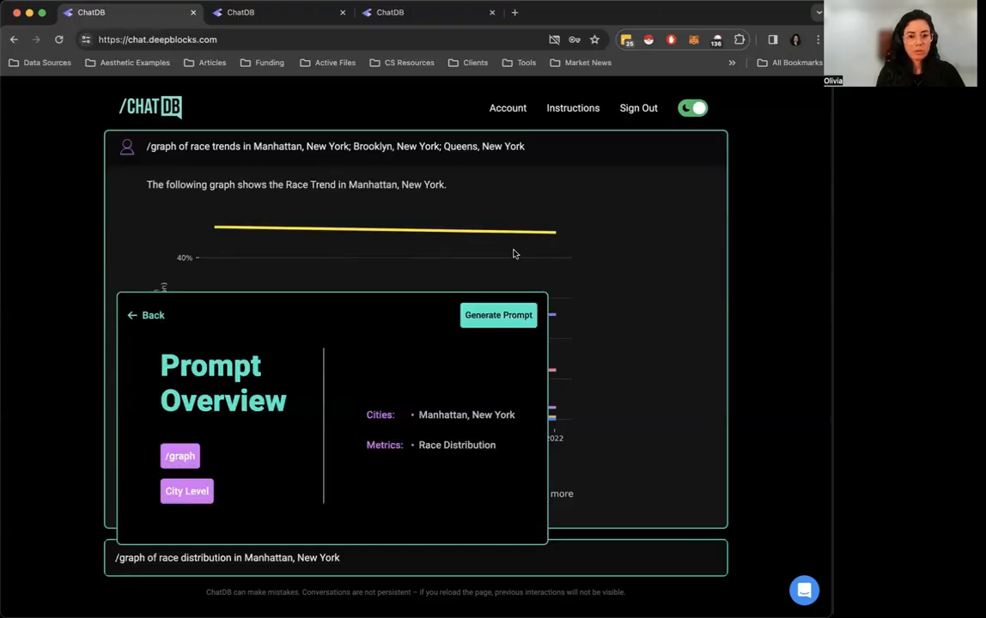
left_click(497, 315)
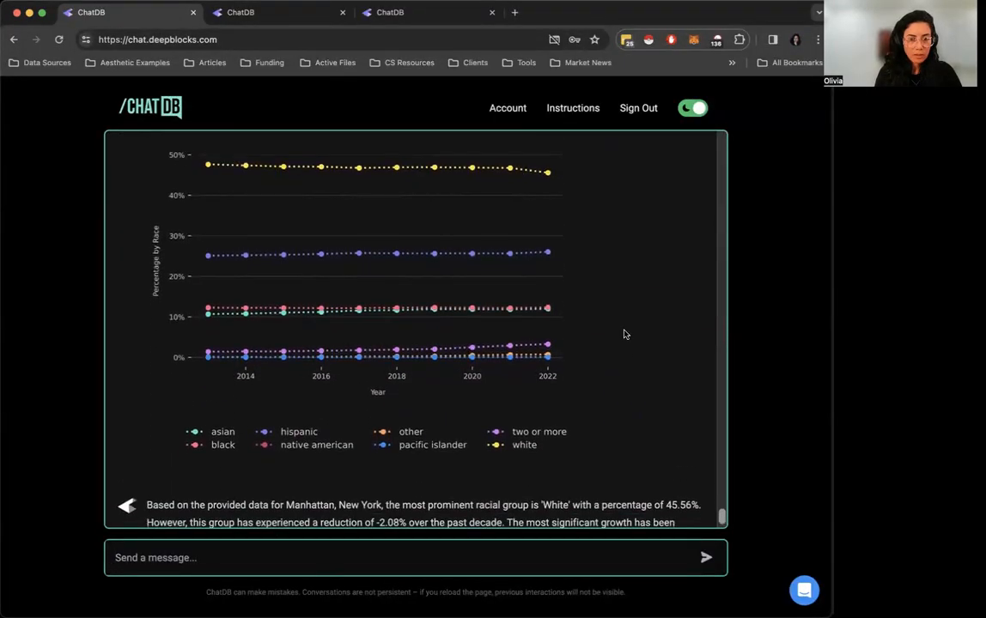
Examine the Manhattan race distribution graph and read its written summary
scroll(625, 334, "up", 1)
scroll(263, 200, "down", 3)
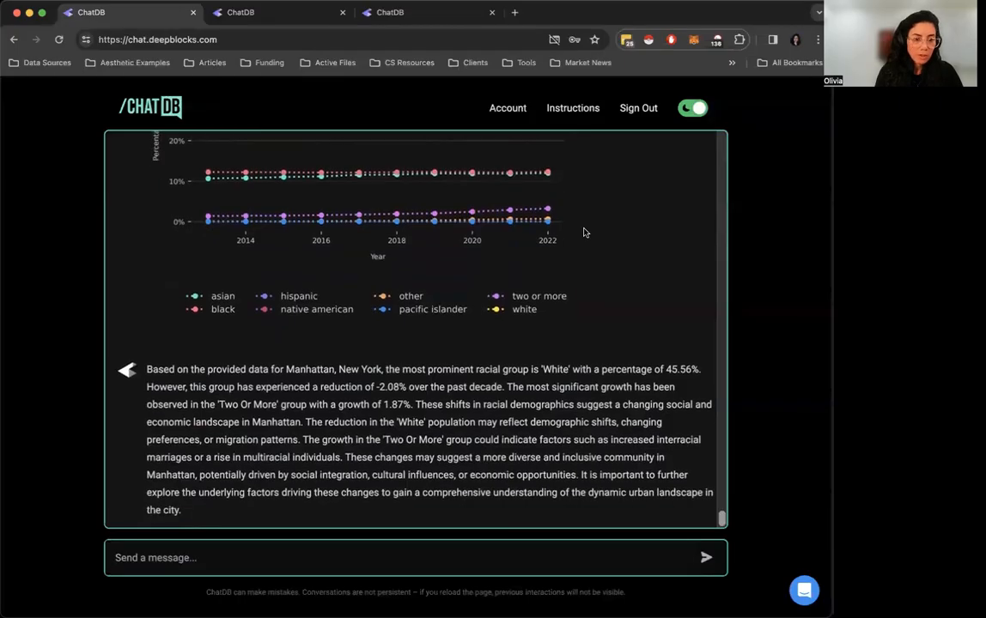
scroll(583, 230, "up", 5)
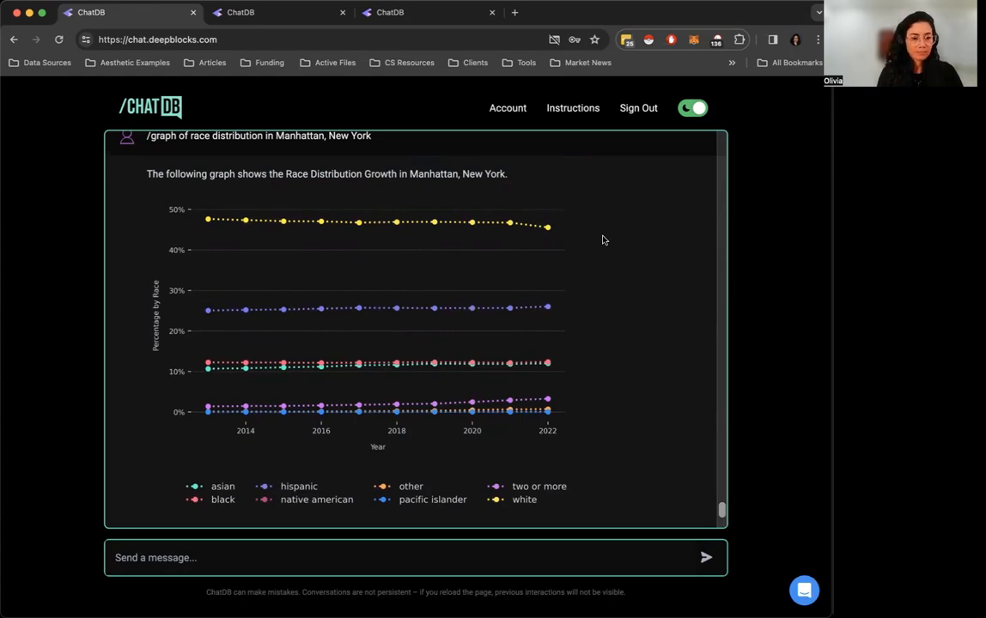
scroll(603, 237, "up", 4)
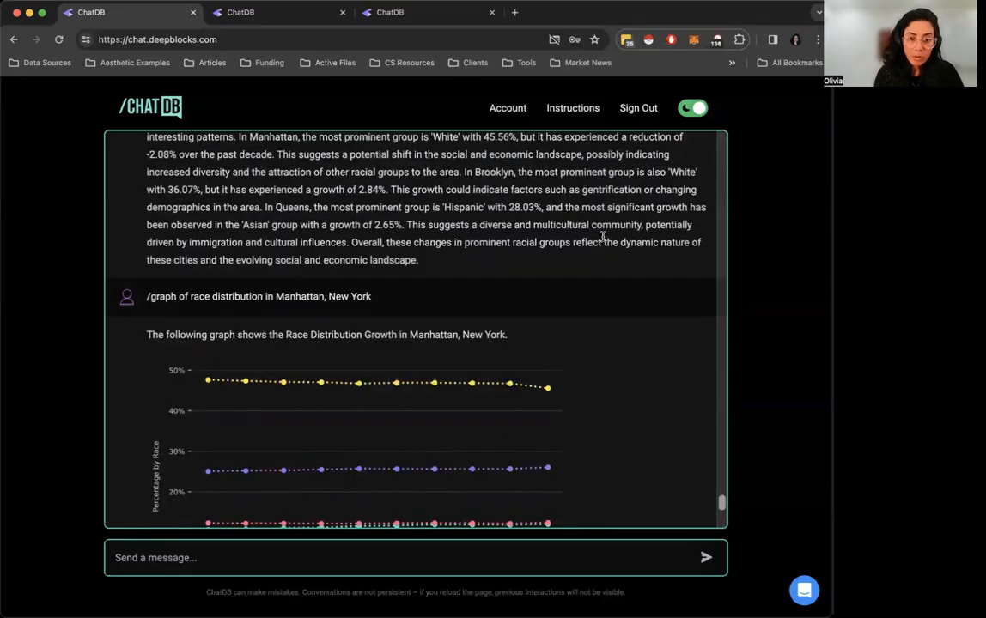
scroll(359, 473, "down", 5)
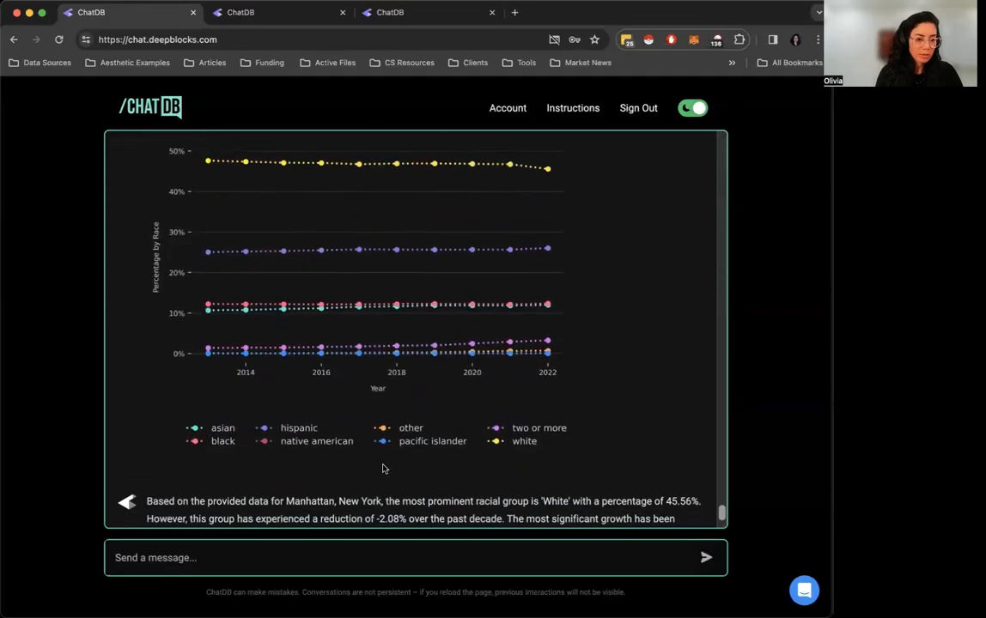
scroll(359, 387, "up", 1)
scroll(359, 387, "down", 1)
Start another city-level /graph prompt and add Manhattan, New York as the city
type("/")
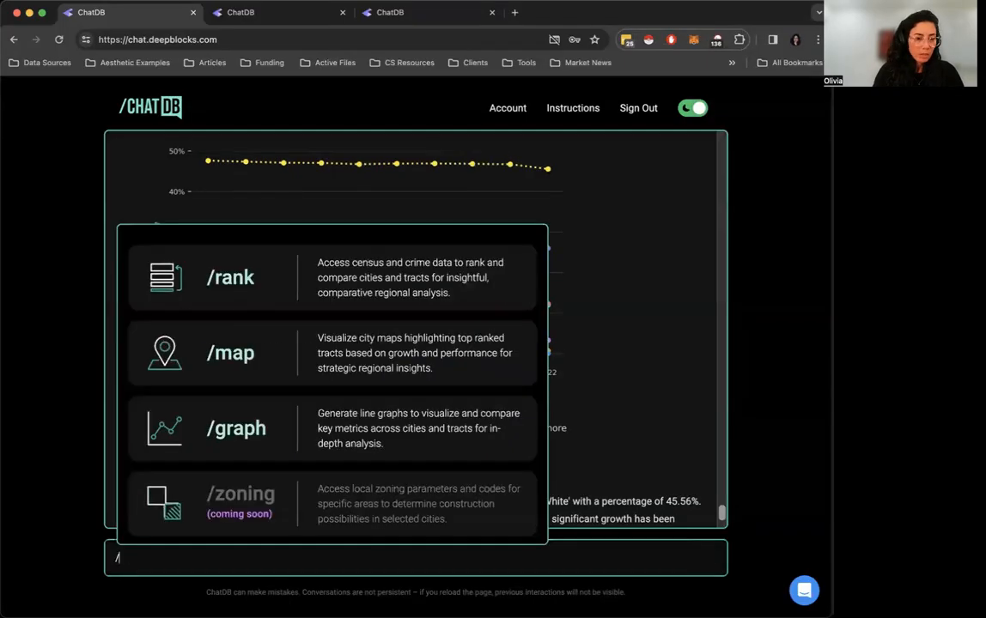
left_click(238, 429)
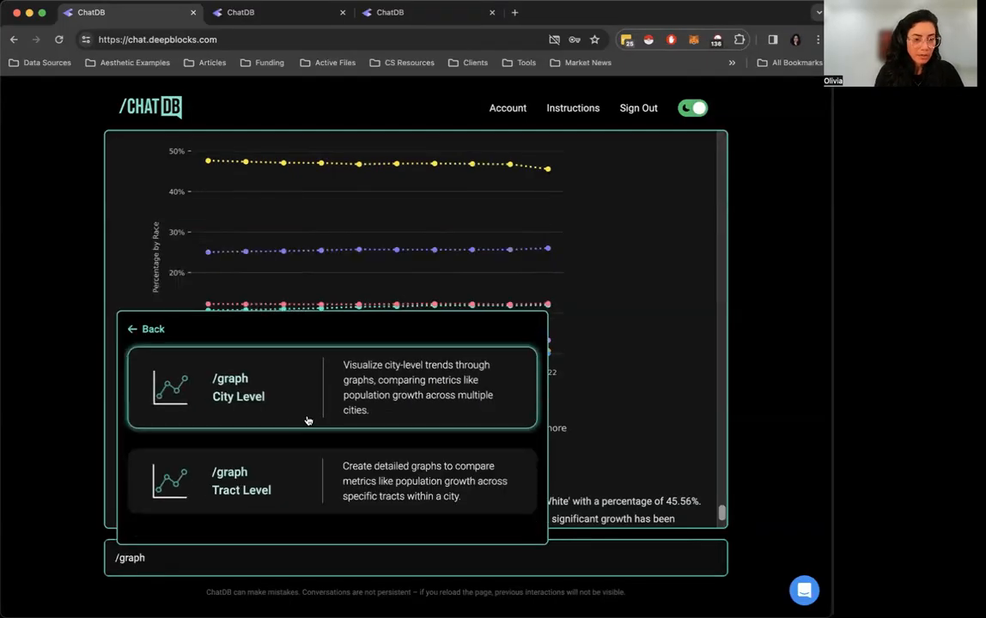
left_click(307, 418)
left_click(302, 419)
type("new")
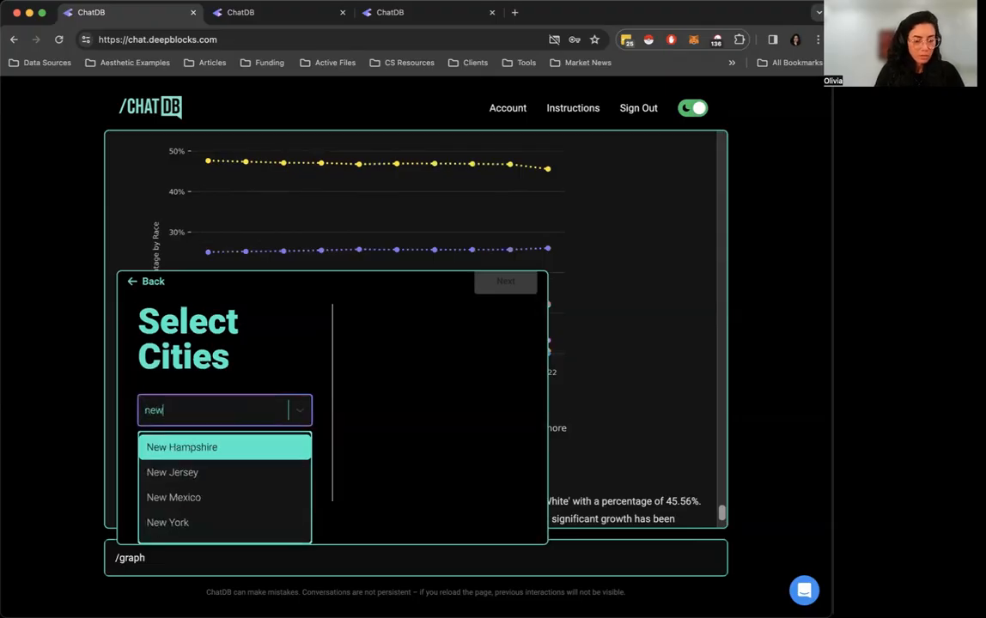
type(" yo")
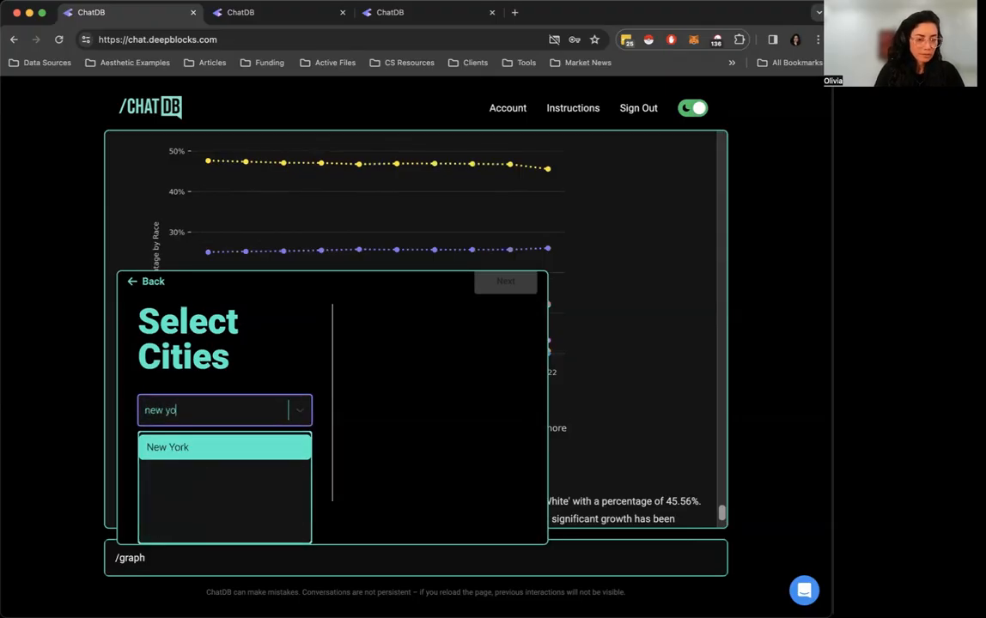
left_click(298, 446)
left_click(249, 469)
type("manhat")
left_click(230, 352)
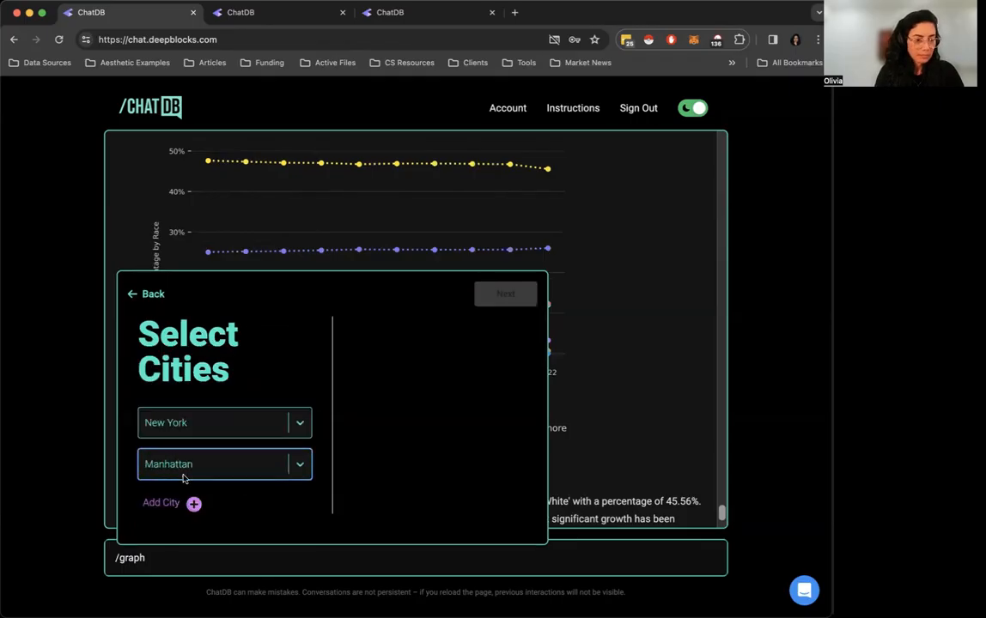
left_click(161, 502)
Choose Median Income as the metric for Manhattan and generate the prompt
left_click(506, 293)
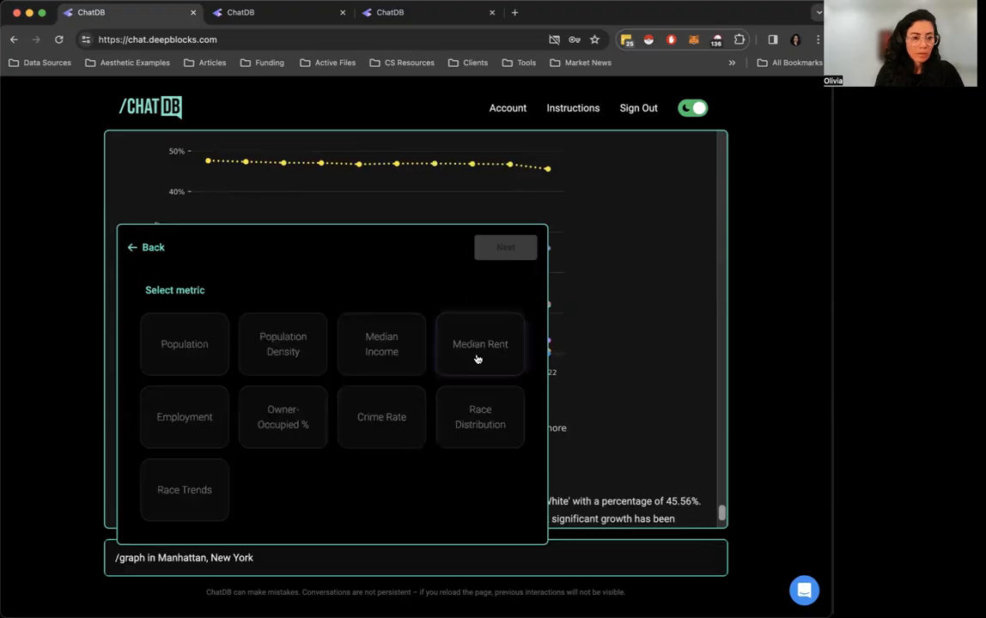
left_click(355, 366)
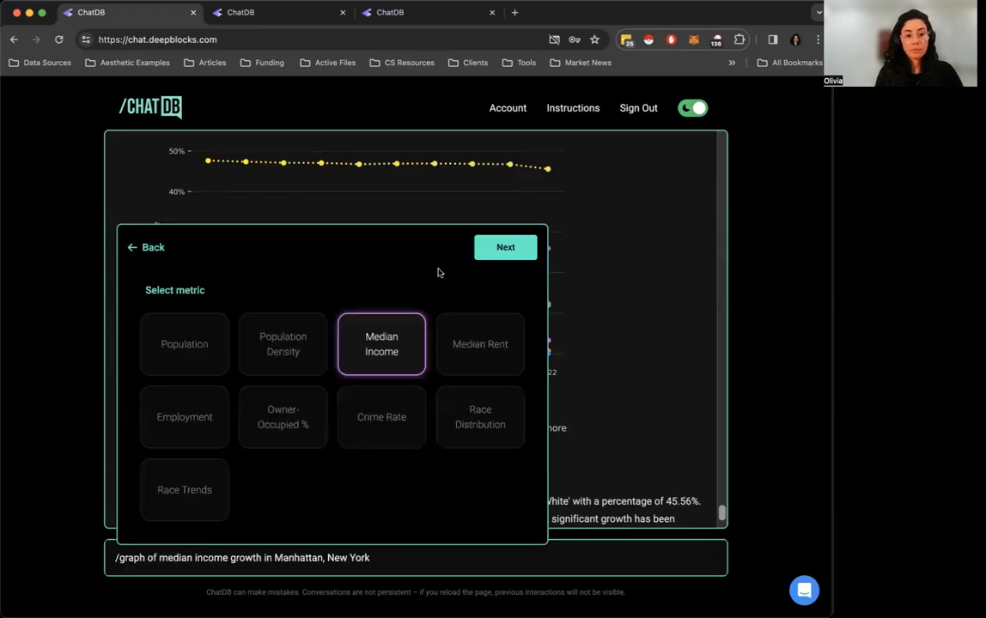
left_click(505, 250)
left_click(505, 314)
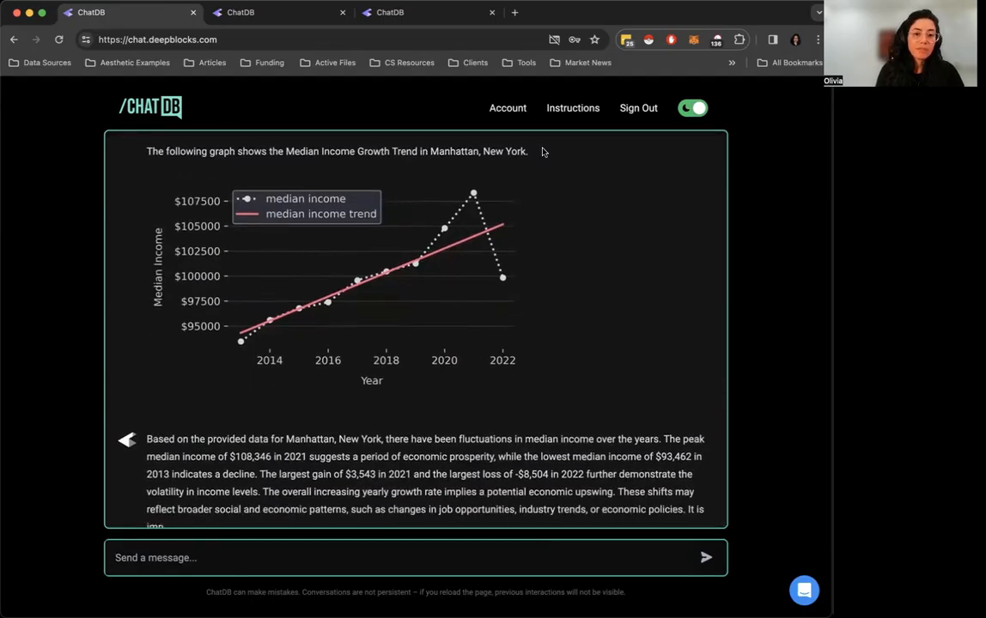
Examine the Manhattan median income graph with its trend line and read the written summary
scroll(582, 217, "up", 1)
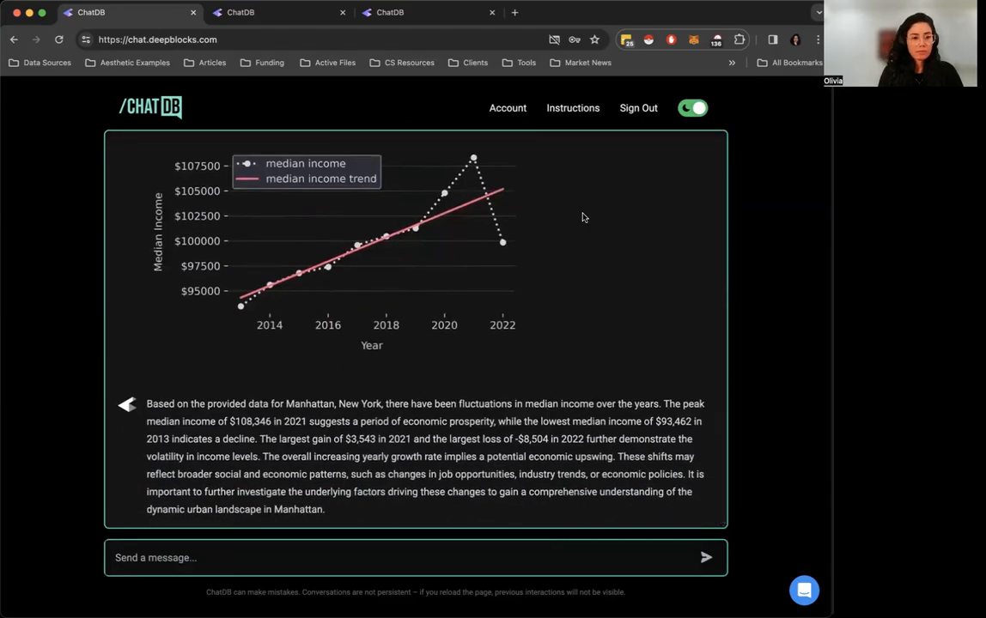
scroll(582, 217, "up", 1)
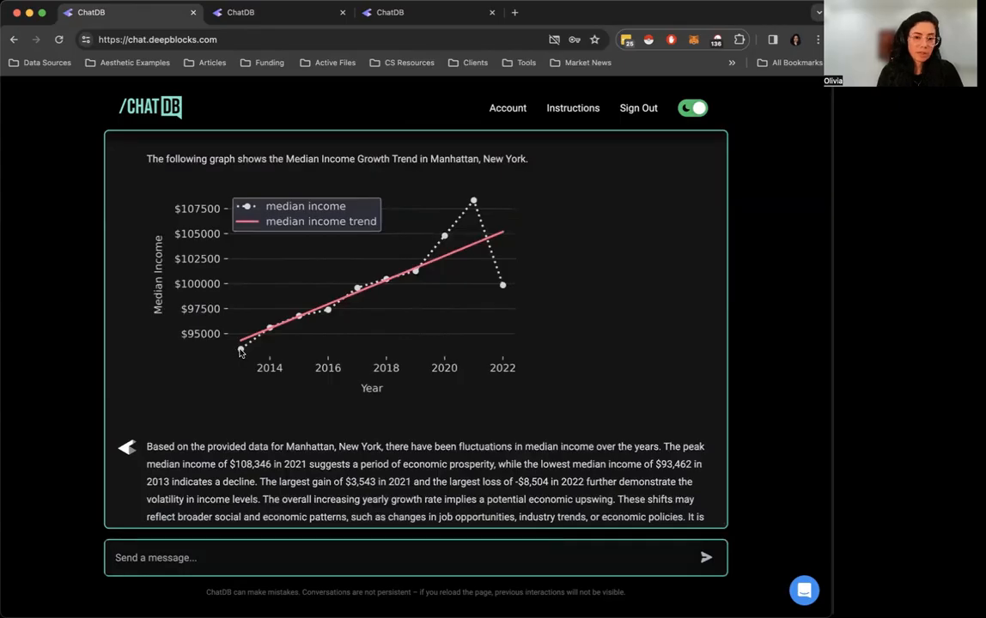
scroll(541, 302, "up", 1)
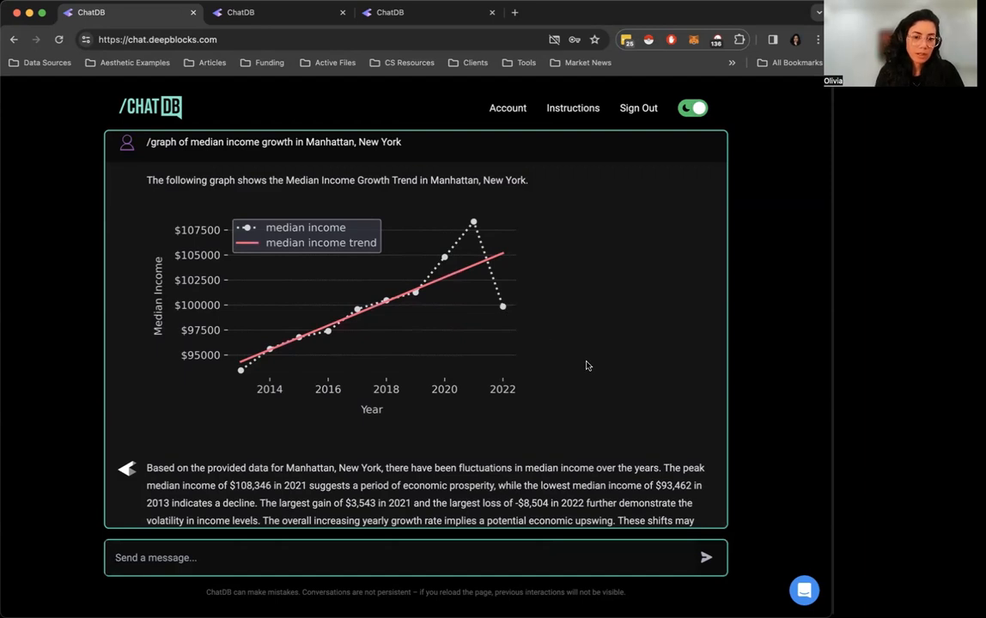
scroll(588, 356, "up", 1)
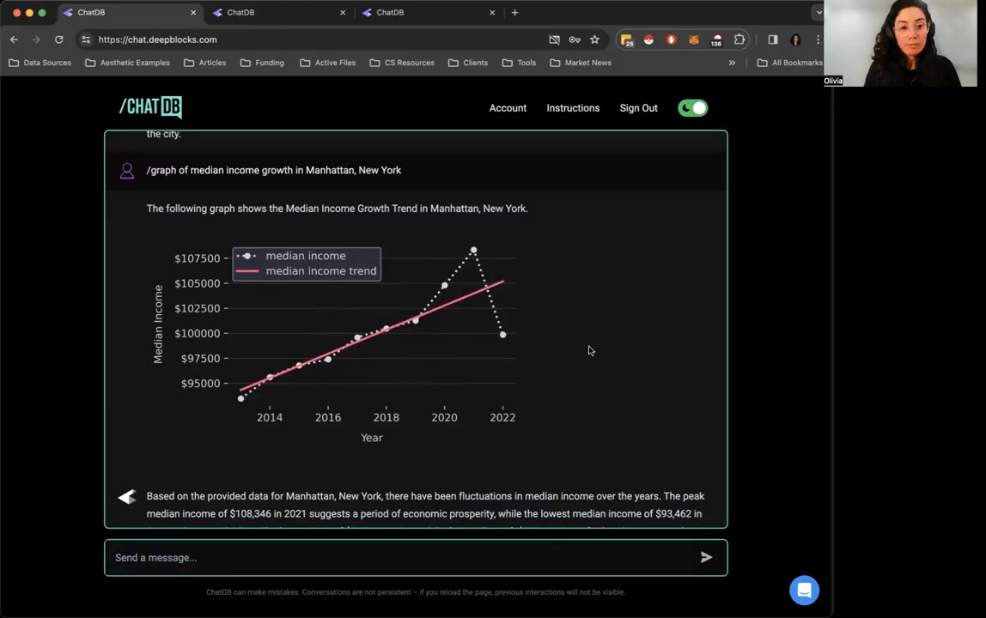
scroll(589, 350, "up", 5)
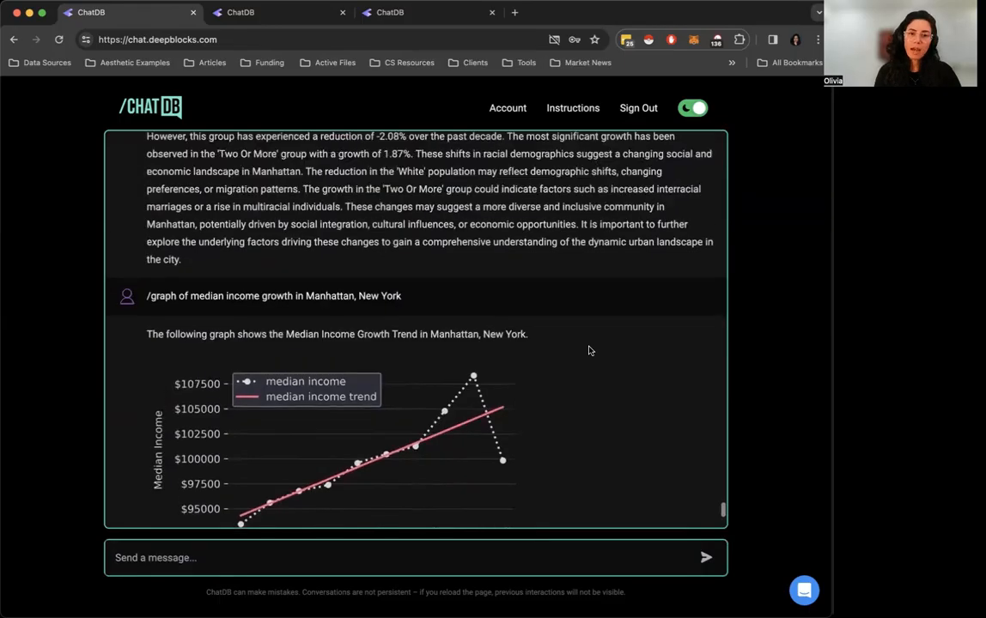
scroll(589, 351, "down", 4)
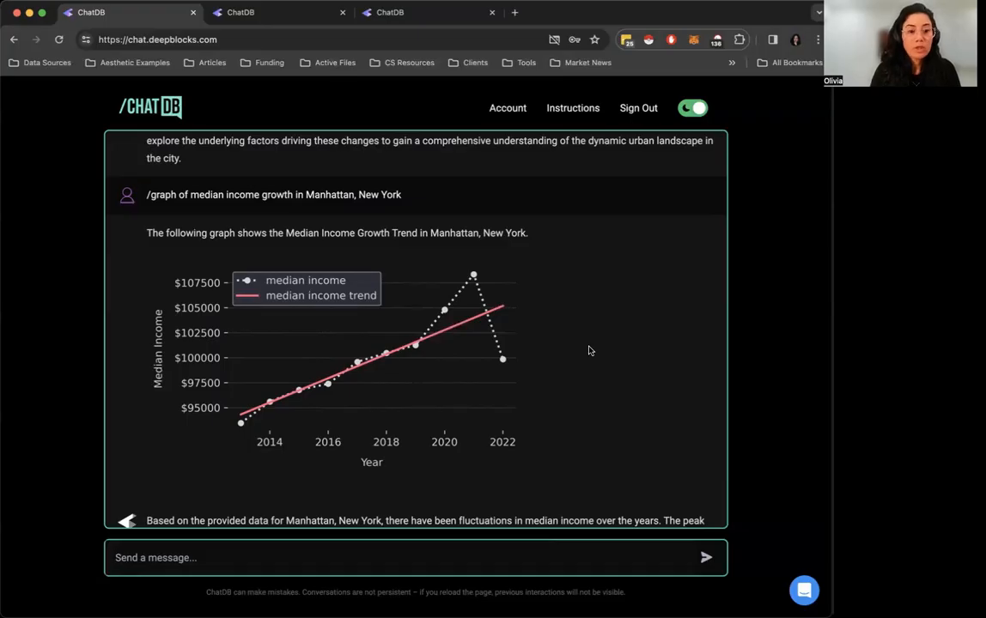
scroll(590, 351, "down", 3)
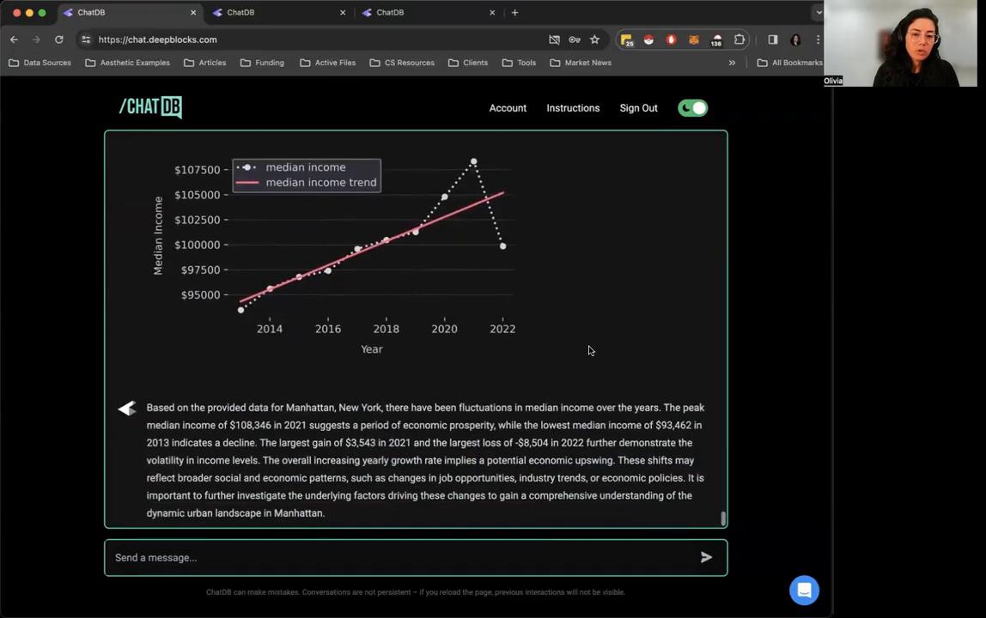
Start a tract-level /graph prompt with New York as the state and Manhattan as the city
type("/")
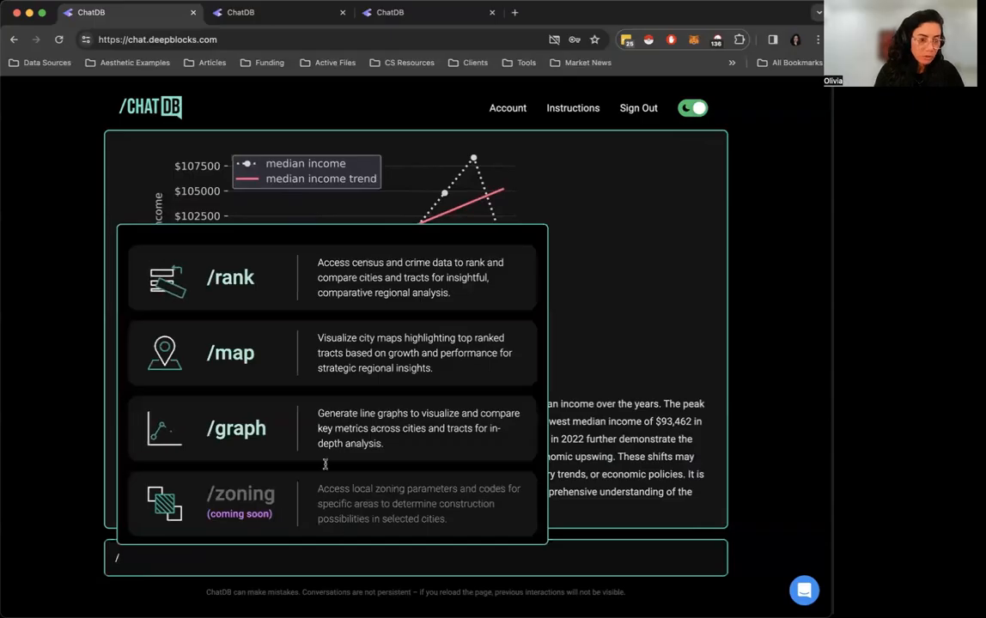
left_click(275, 417)
left_click(281, 475)
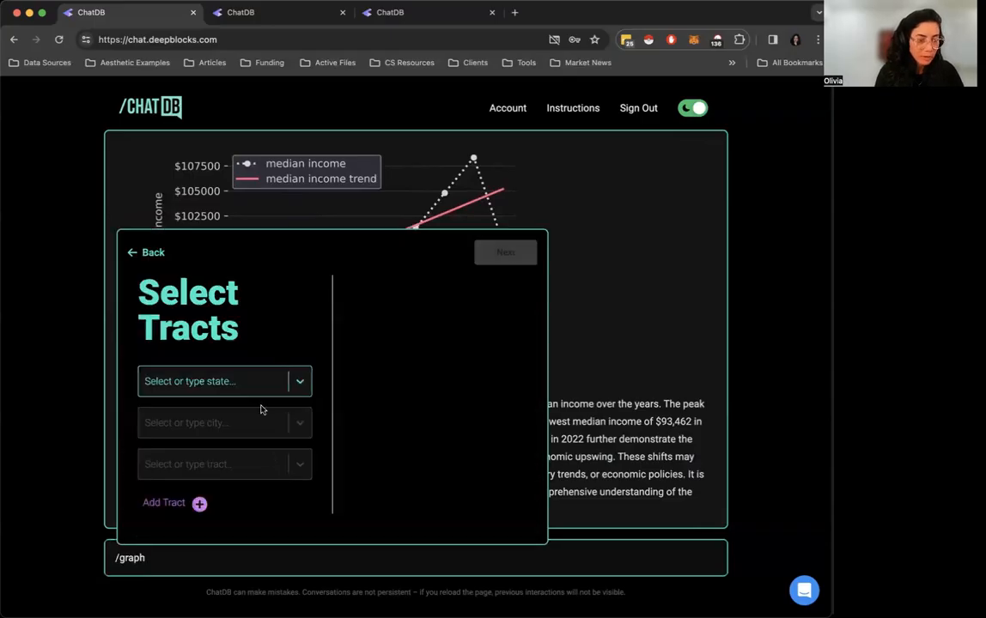
left_click(299, 379)
type("new y")
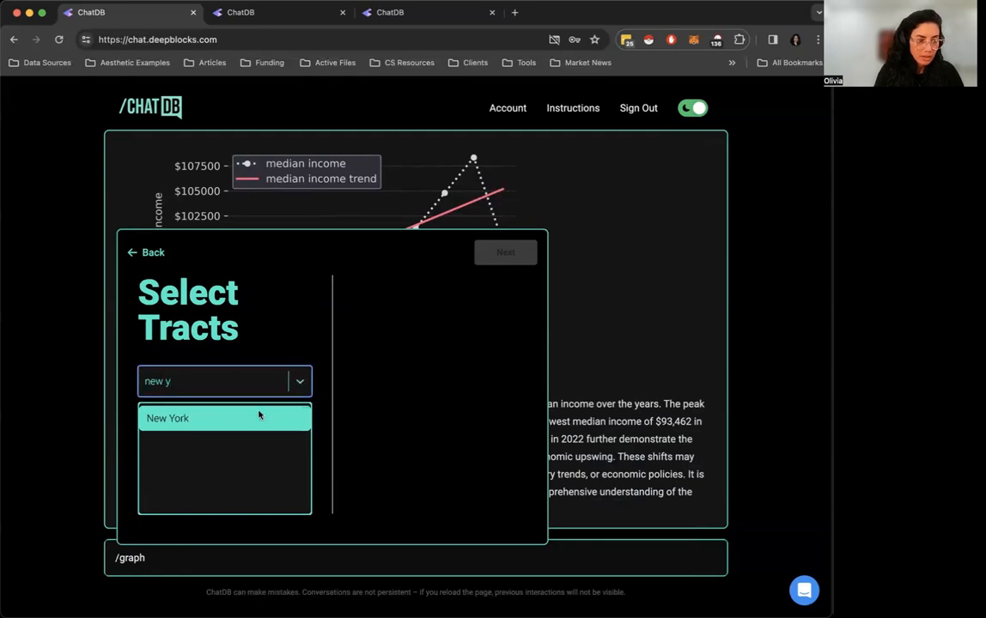
left_click(258, 418)
left_click(253, 423)
type("many")
key("BackSpace")
type("ha")
left_click(225, 496)
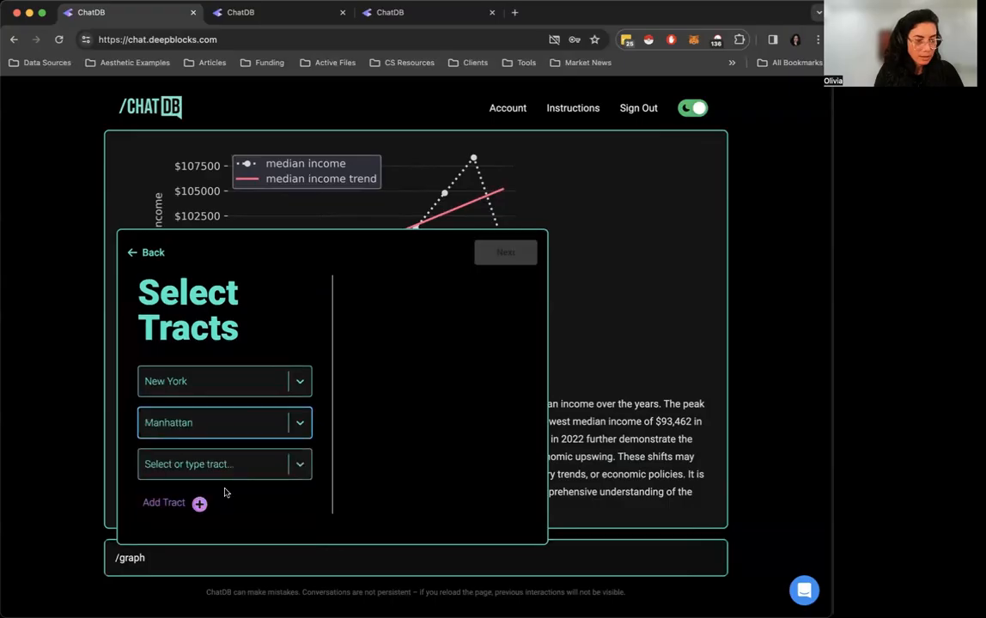
Select tract 114.01 in Manhattan and add it to the graph prompt
left_click(240, 466)
scroll(240, 386, "down", 5)
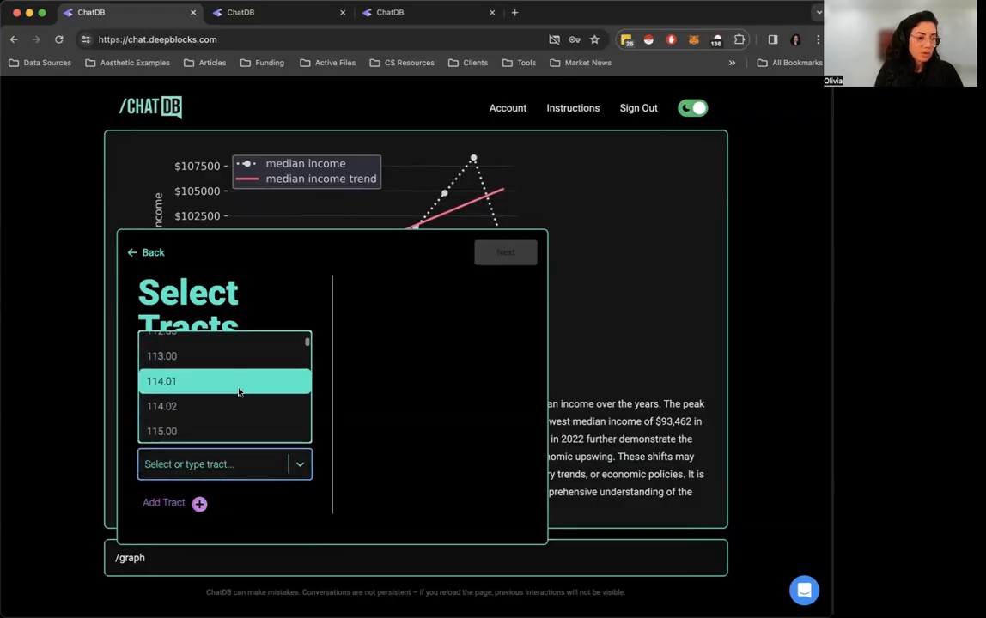
left_click(238, 390)
left_click(199, 503)
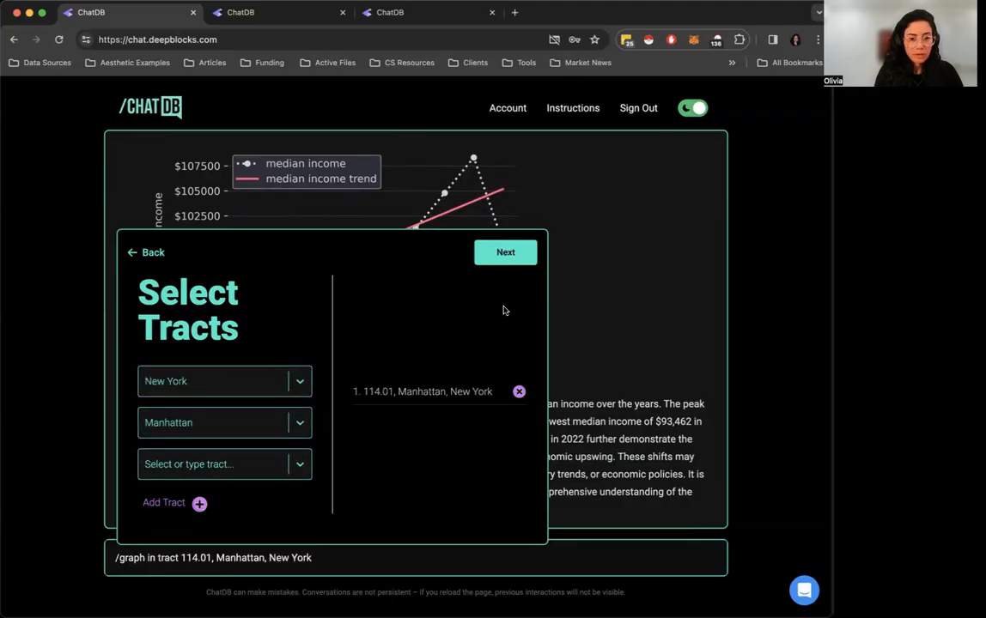
Choose Population as the metric for tract 114.01 and continue to the prompt overview
left_click(505, 252)
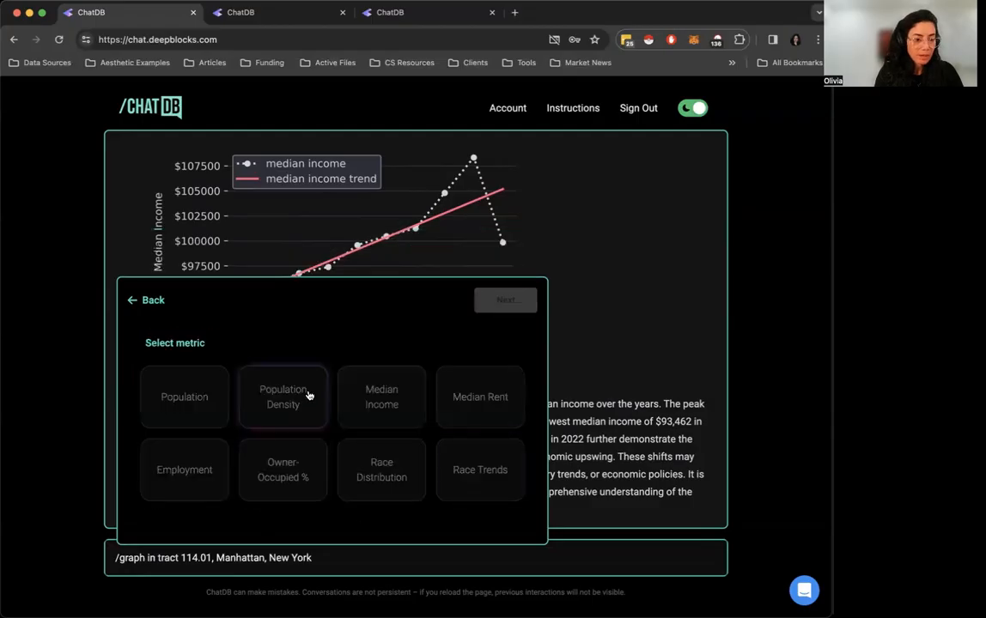
left_click(187, 395)
left_click(506, 300)
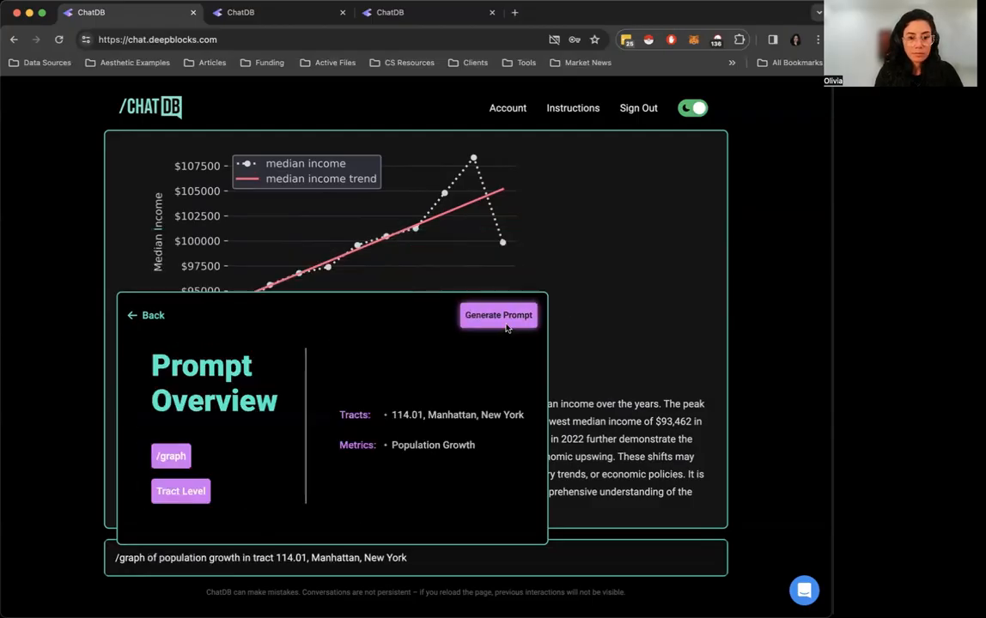